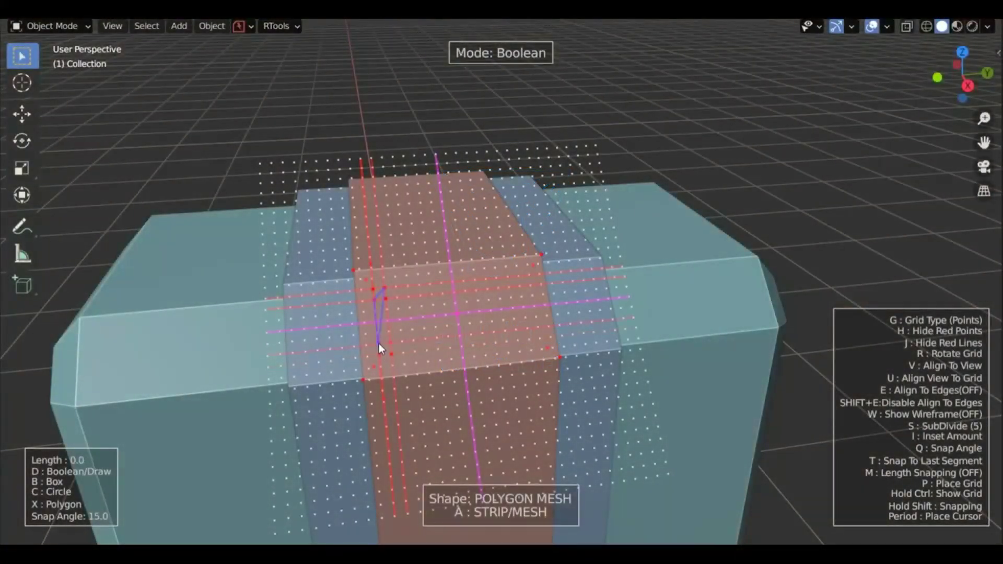
Cut a bevelled inset panel into the strap with a five-point Fluent polygon outline
{"action": "left_click", "coordinate": [390, 354]}
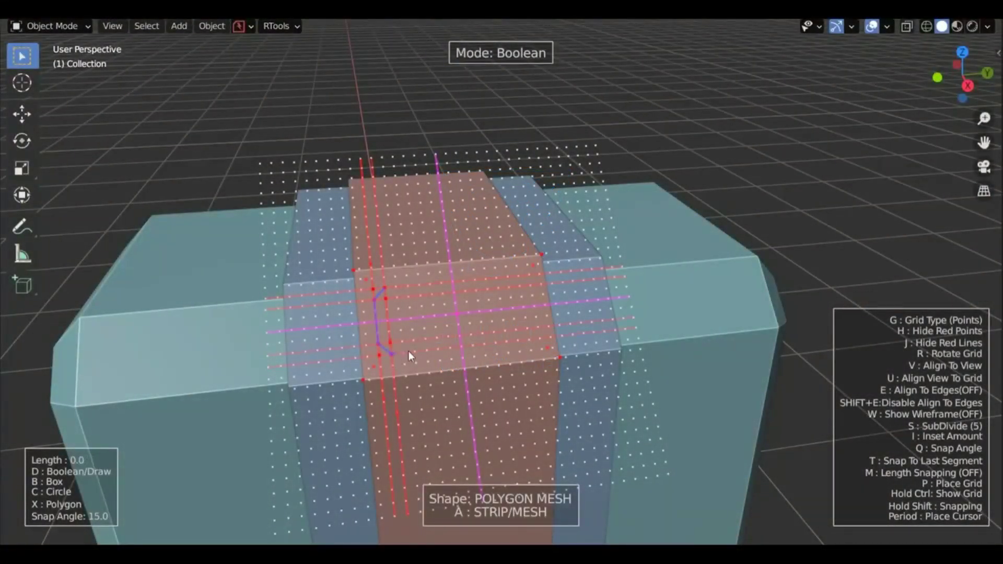
{"action": "left_click", "coordinate": [527, 342]}
{"action": "left_click", "coordinate": [535, 332]}
{"action": "left_click", "coordinate": [530, 286]}
{"action": "left_click", "coordinate": [519, 274]}
{"action": "right_click", "coordinate": [521, 273]}
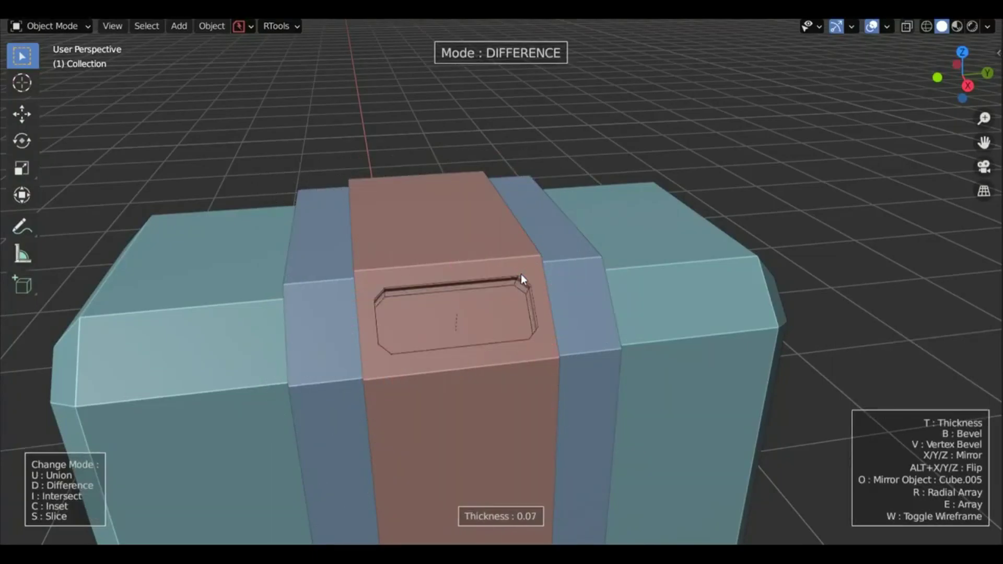
Switch the cut to slice mode and flatten the object into a plane from the quick tools menu
{"action": "key", "text": "s"}
{"action": "left_click", "coordinate": [518, 273]}
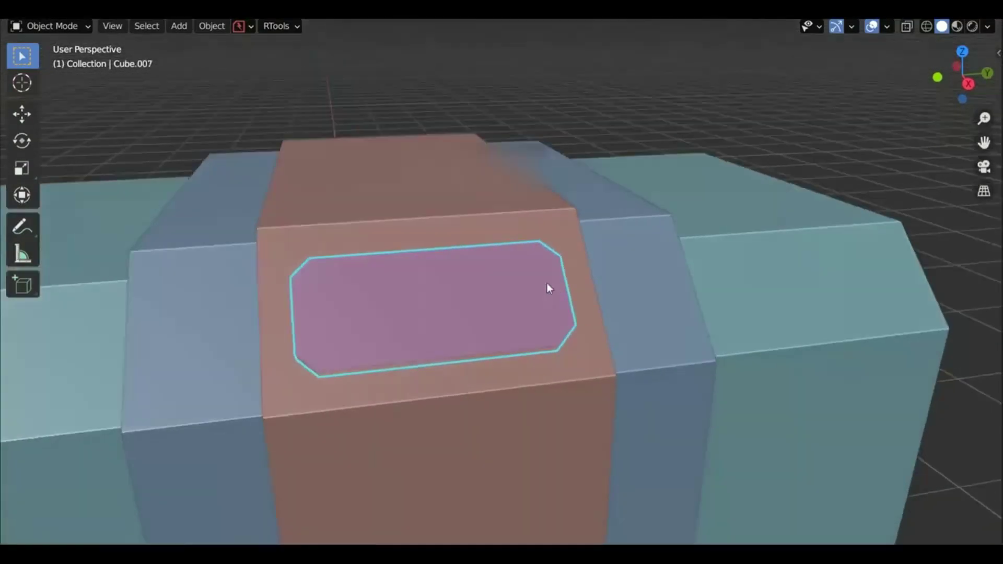
{"action": "right_click", "coordinate": [515, 249]}
{"action": "left_click", "coordinate": [515, 249]}
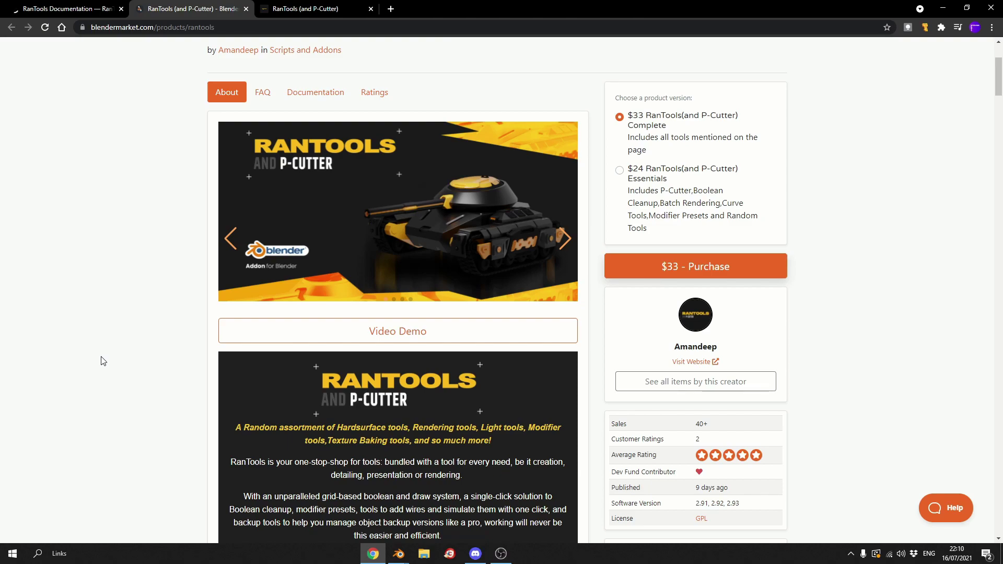
Bring the Blender window with the plain cube scene back to the front
{"action": "scroll", "coordinate": [301, 338], "scroll_direction": "down", "scroll_amount": 5}
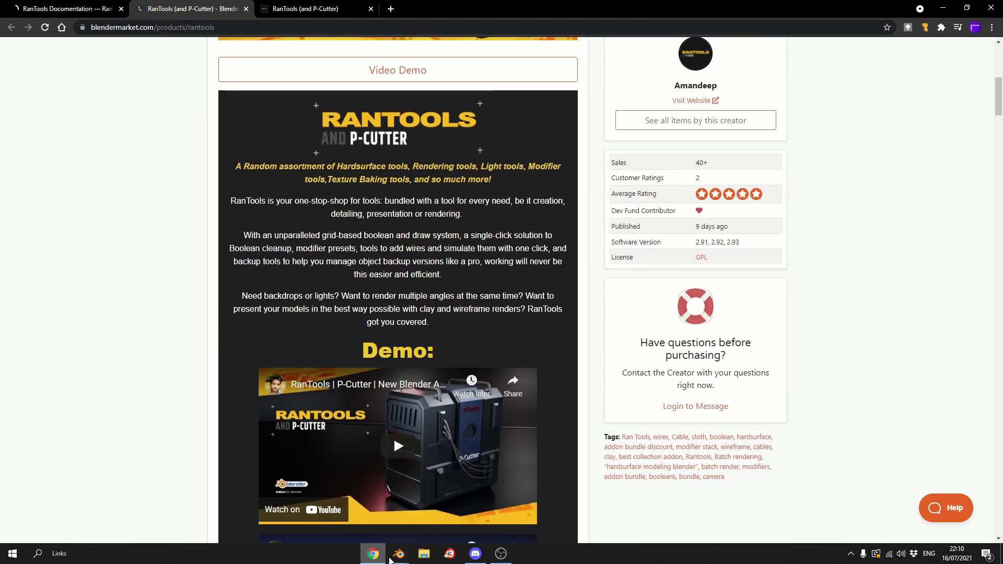
{"action": "mouse_move", "coordinate": [398, 556]}
{"action": "left_click", "coordinate": [363, 530]}
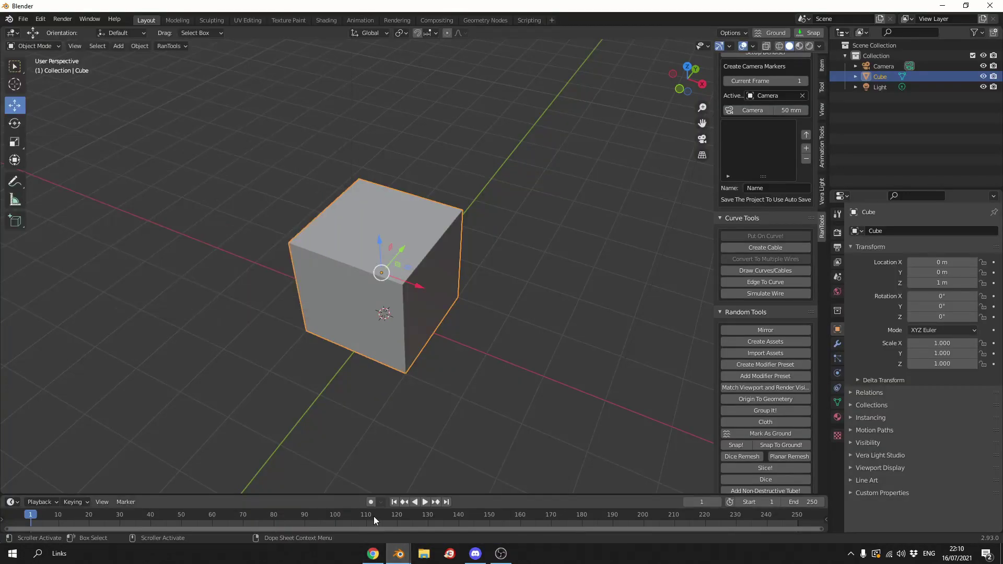
{"action": "scroll", "coordinate": [698, 287], "scroll_direction": "up", "scroll_amount": 5}
{"action": "scroll", "coordinate": [711, 255], "scroll_direction": "down", "scroll_amount": 15}
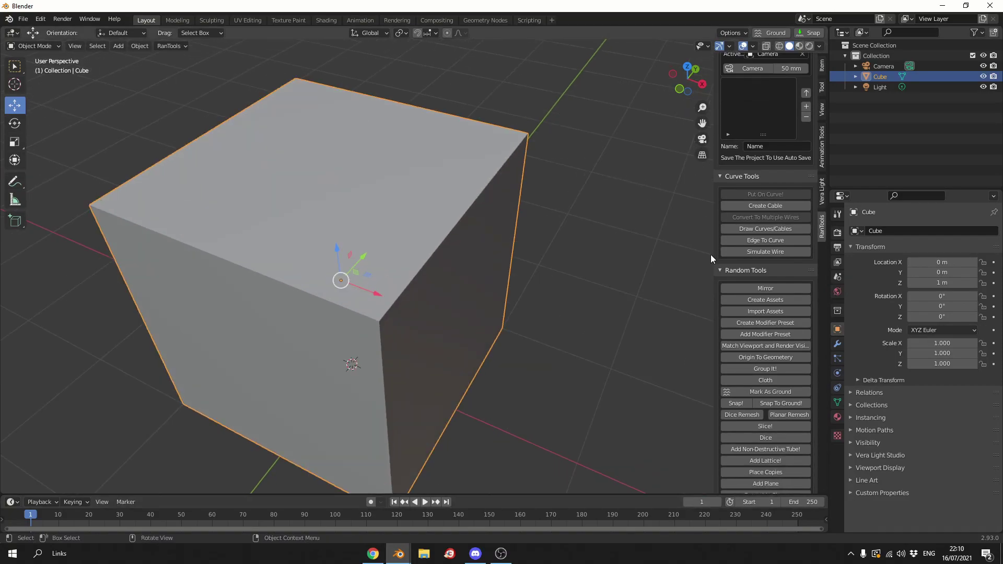
{"action": "scroll", "coordinate": [750, 286], "scroll_direction": "down", "scroll_amount": 10}
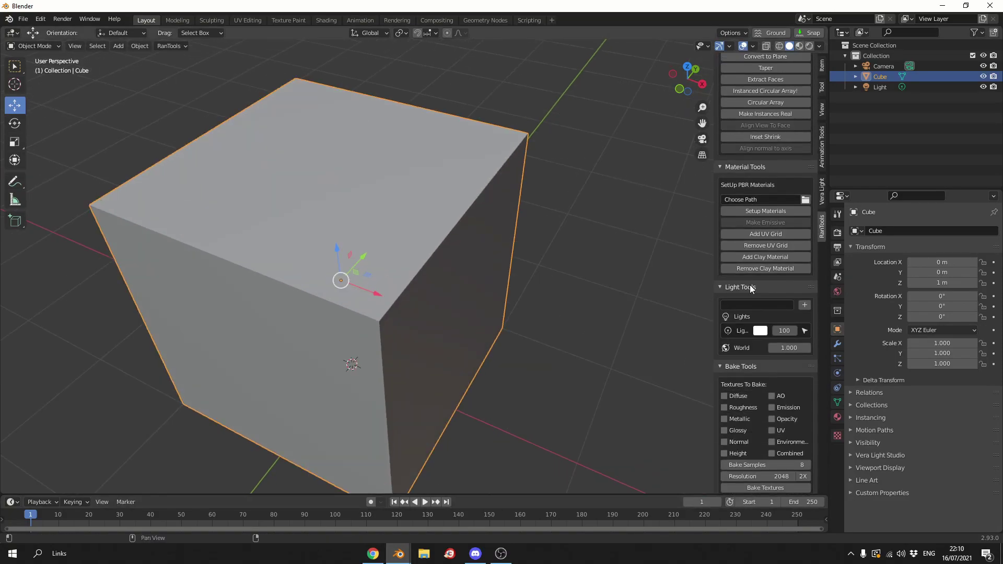
{"action": "scroll", "coordinate": [760, 303], "scroll_direction": "up", "scroll_amount": 9}
{"action": "scroll", "coordinate": [765, 306], "scroll_direction": "up", "scroll_amount": 12}
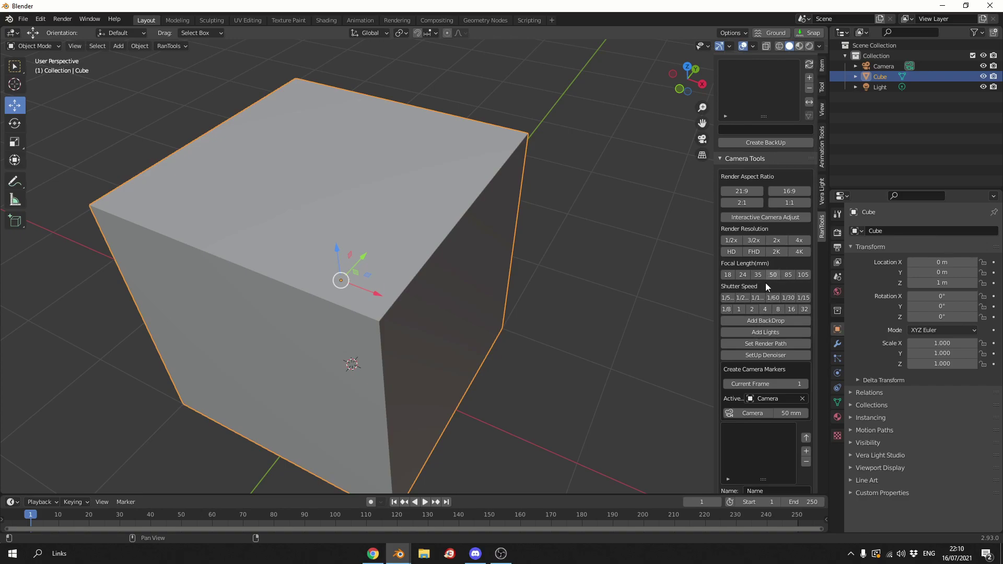
{"action": "scroll", "coordinate": [763, 288], "scroll_direction": "down", "scroll_amount": 6}
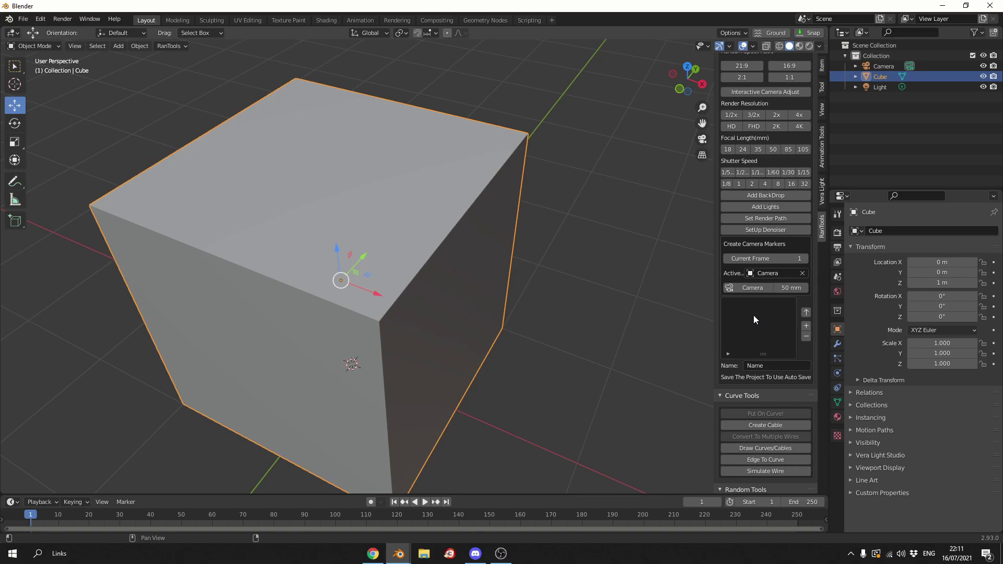
{"action": "scroll", "coordinate": [753, 316], "scroll_direction": "down", "scroll_amount": 3}
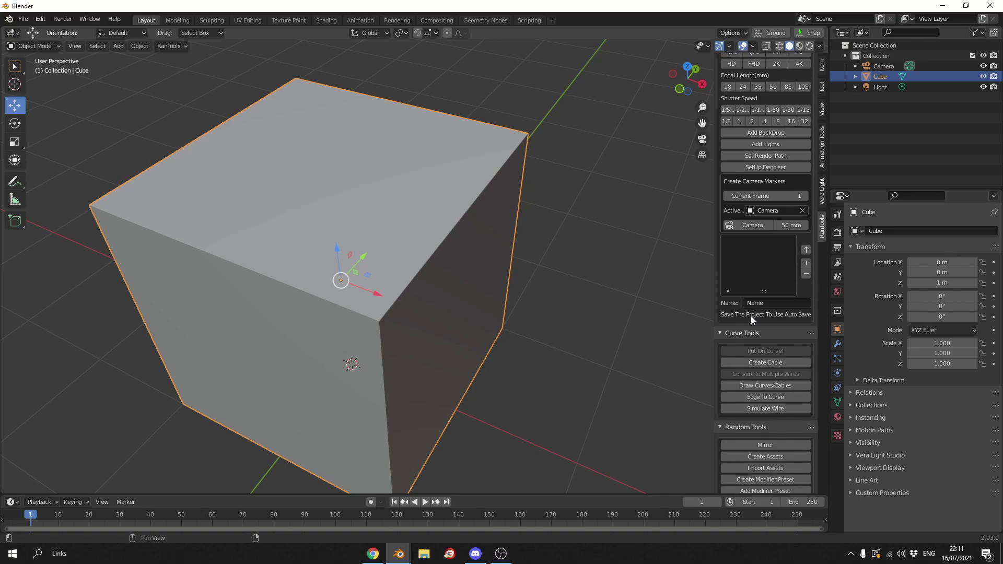
{"action": "scroll", "coordinate": [751, 319], "scroll_direction": "down", "scroll_amount": 3}
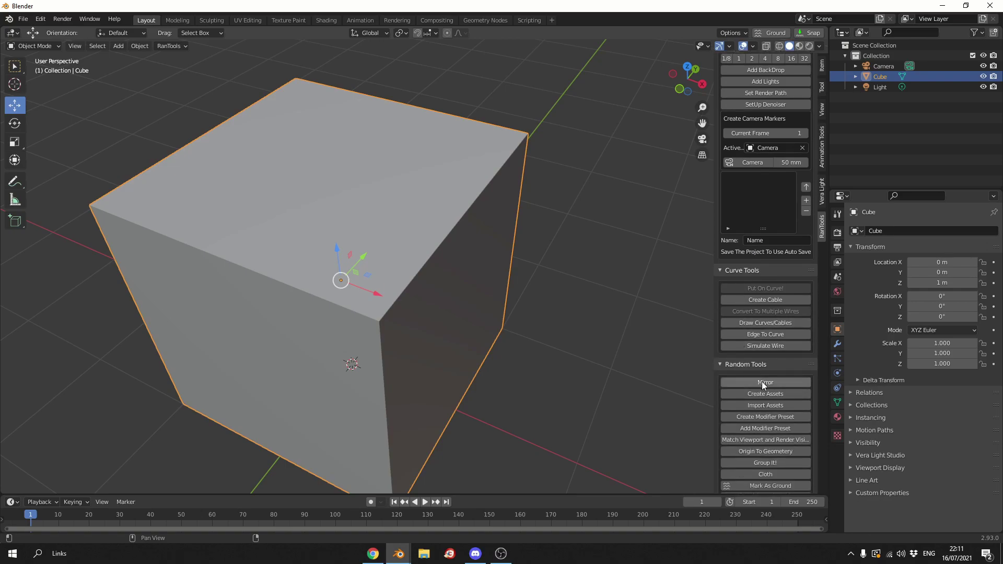
{"action": "scroll", "coordinate": [761, 381], "scroll_direction": "down", "scroll_amount": 3}
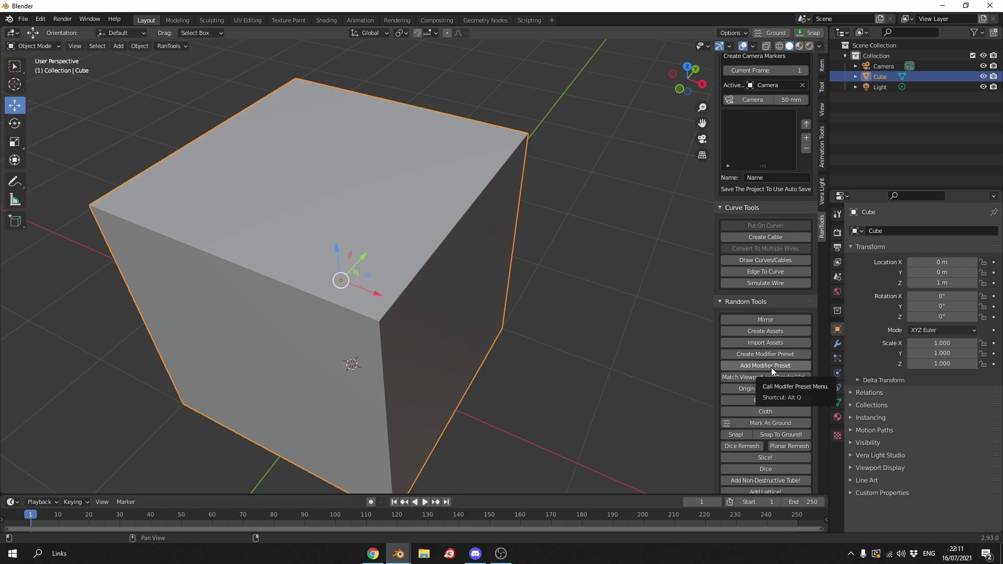
{"action": "scroll", "coordinate": [770, 368], "scroll_direction": "down", "scroll_amount": 2}
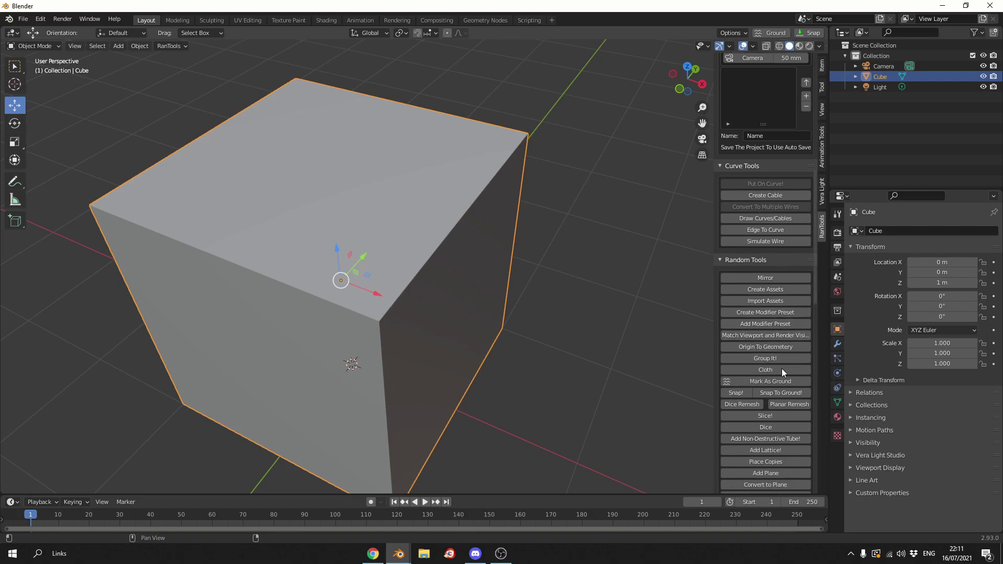
{"action": "scroll", "coordinate": [772, 377], "scroll_direction": "down", "scroll_amount": 12}
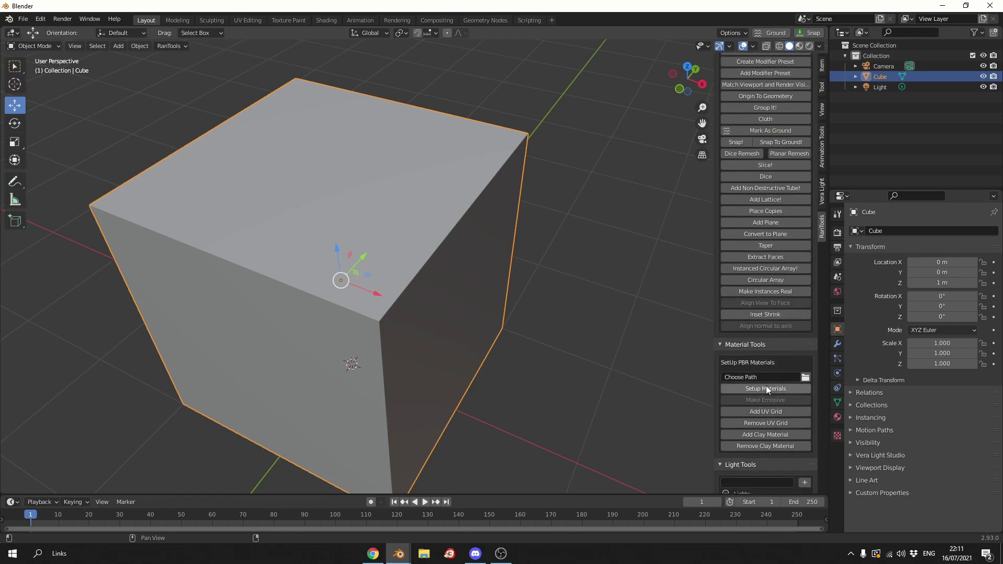
{"action": "scroll", "coordinate": [765, 385], "scroll_direction": "down", "scroll_amount": 3}
{"action": "scroll", "coordinate": [763, 384], "scroll_direction": "down", "scroll_amount": 4}
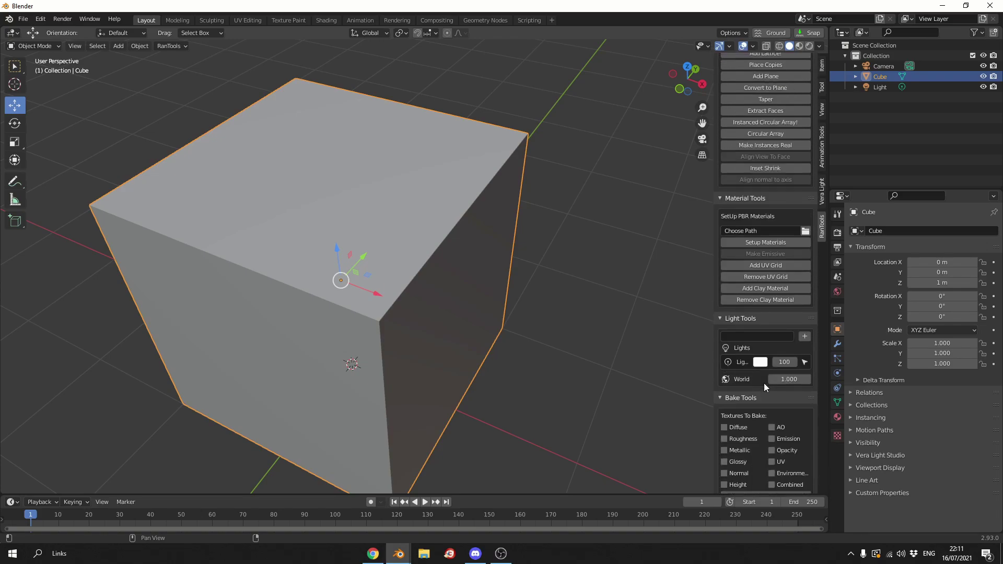
{"action": "scroll", "coordinate": [763, 385], "scroll_direction": "down", "scroll_amount": 5}
{"action": "scroll", "coordinate": [766, 384], "scroll_direction": "down", "scroll_amount": 5}
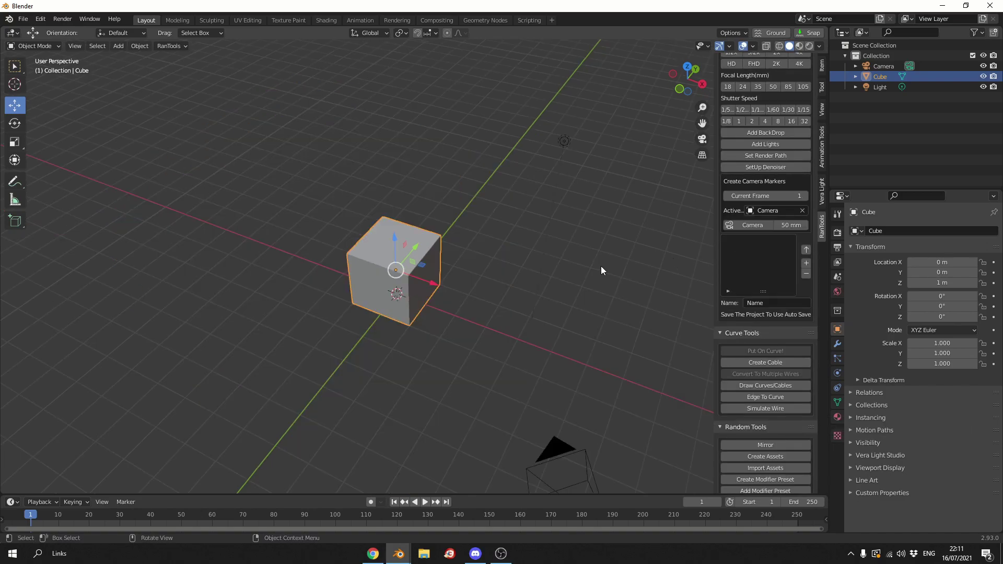
Place a RanTools studio backdrop, BD_BackDrop_1, under the cube
{"action": "scroll", "coordinate": [770, 199], "scroll_direction": "up", "scroll_amount": 1}
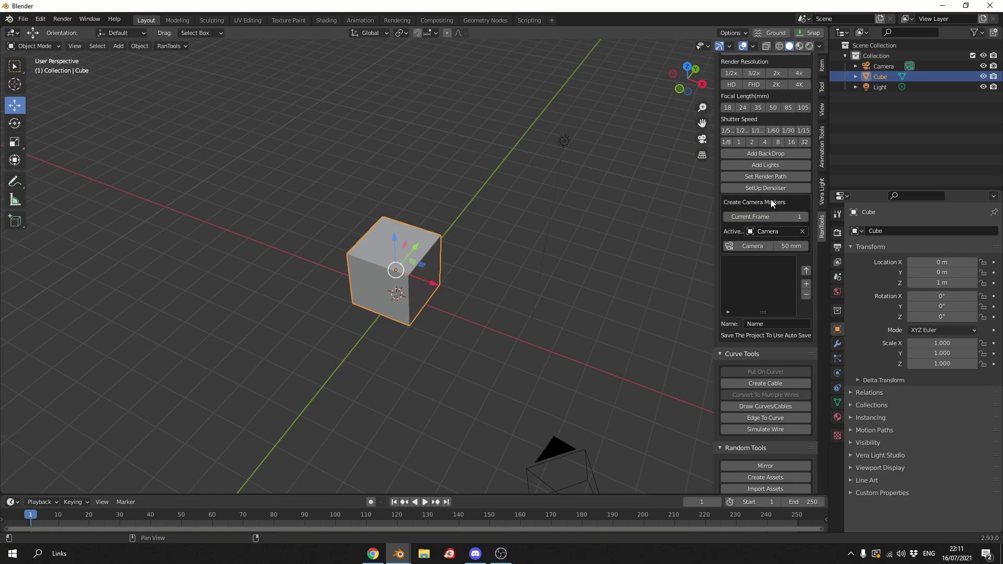
{"action": "left_click", "coordinate": [758, 155]}
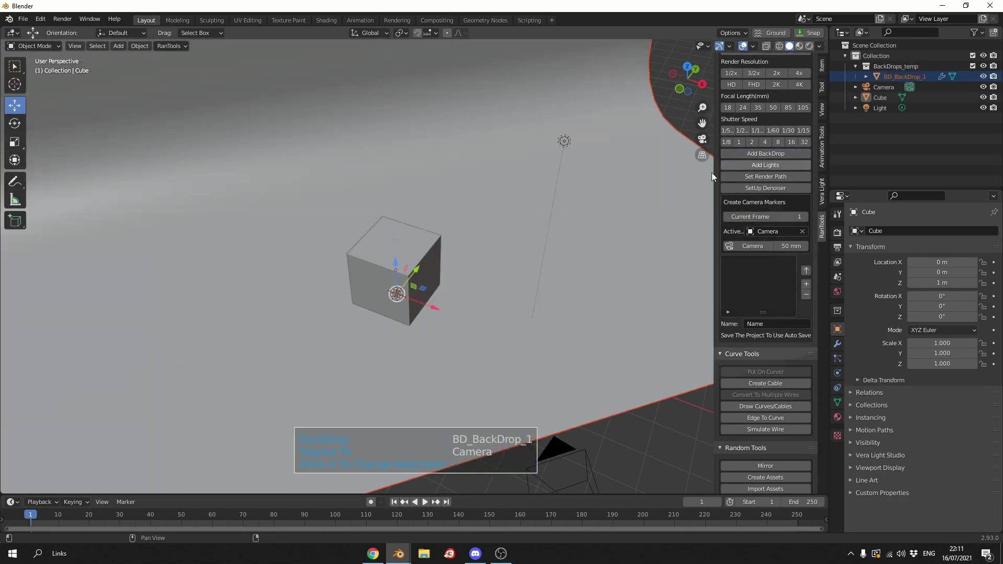
{"action": "scroll", "coordinate": [442, 250], "scroll_direction": "down", "scroll_amount": 3}
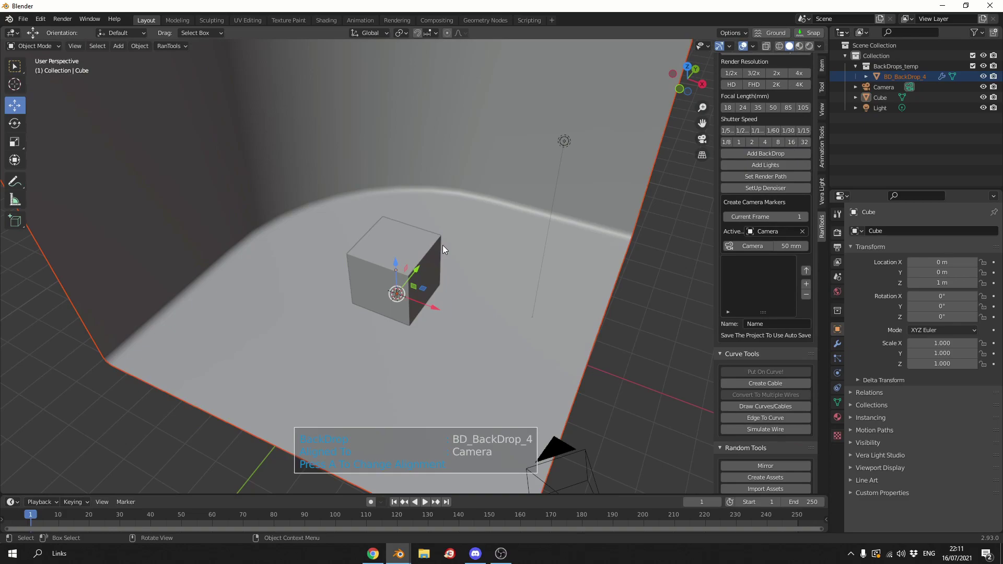
{"action": "scroll", "coordinate": [443, 248], "scroll_direction": "up", "scroll_amount": 2}
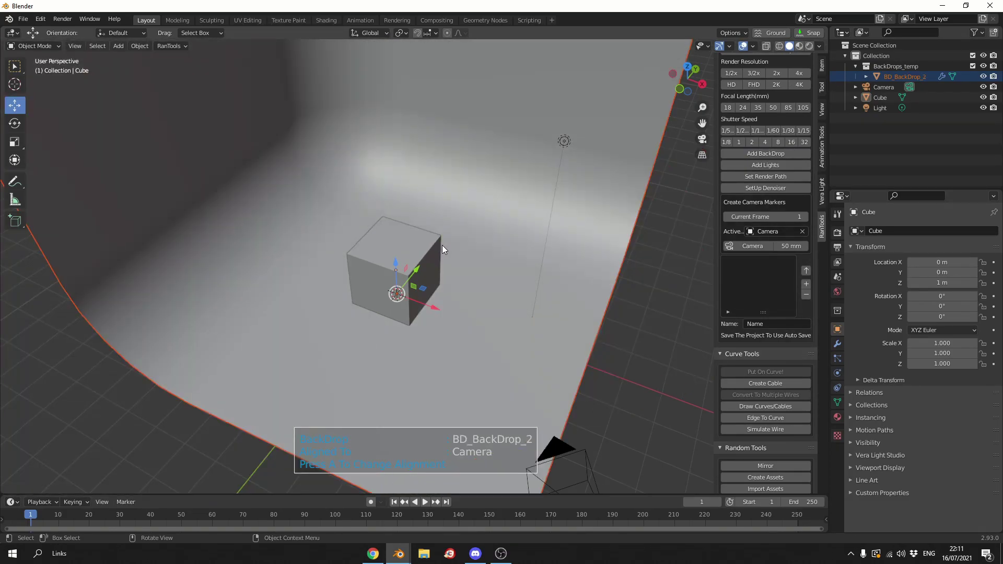
{"action": "scroll", "coordinate": [442, 248], "scroll_direction": "up", "scroll_amount": 1}
{"action": "left_click", "coordinate": [441, 248]}
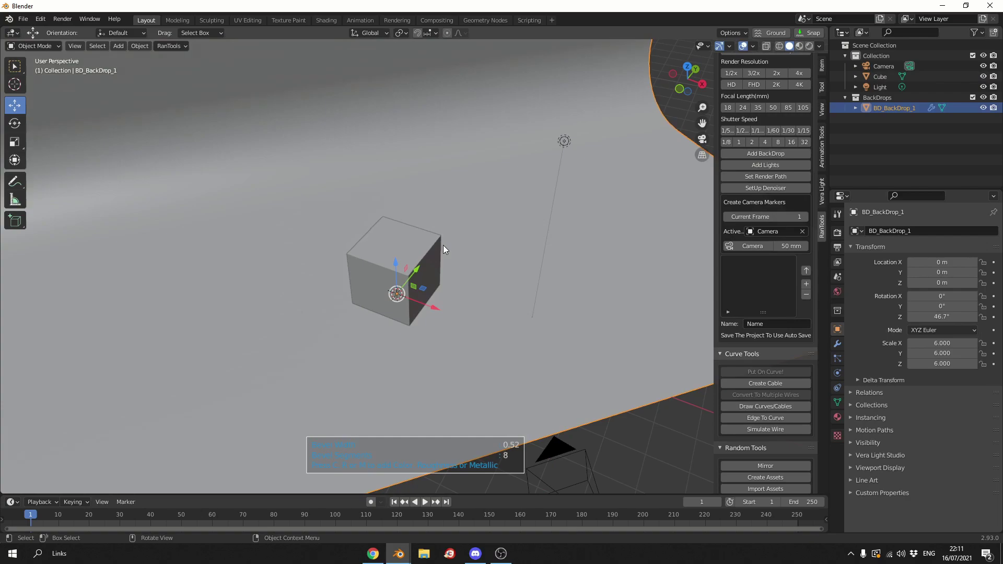
Adjust the backdrop's bevel width and segments to a rounded curve and confirm
{"action": "scroll", "coordinate": [443, 249], "scroll_direction": "down", "scroll_amount": 6}
{"action": "scroll", "coordinate": [445, 251], "scroll_direction": "up", "scroll_amount": 3}
{"action": "scroll", "coordinate": [449, 245], "scroll_direction": "up", "scroll_amount": 2}
{"action": "left_click", "coordinate": [462, 246]}
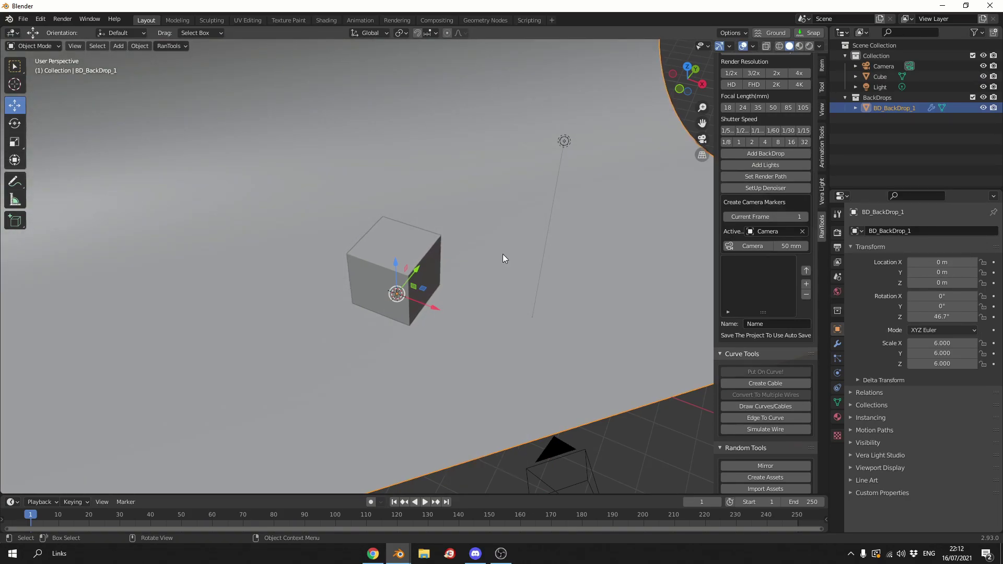
{"action": "middle_click_drag", "start_coordinate": [503, 259], "coordinate": [500, 247]}
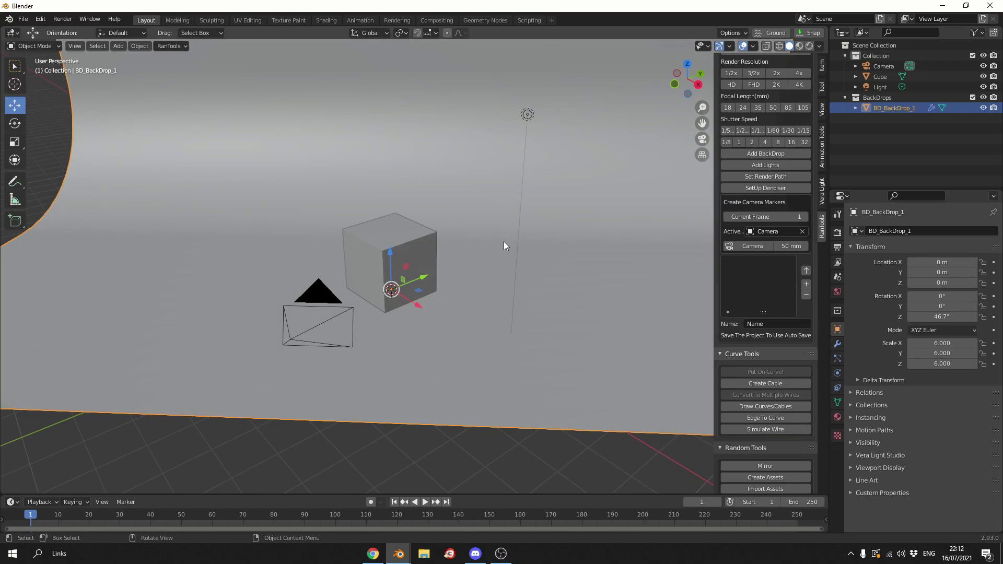
Add the L_Light_3 three-panel area light rig around the cube in a Lights collection
{"action": "left_click", "coordinate": [788, 165]}
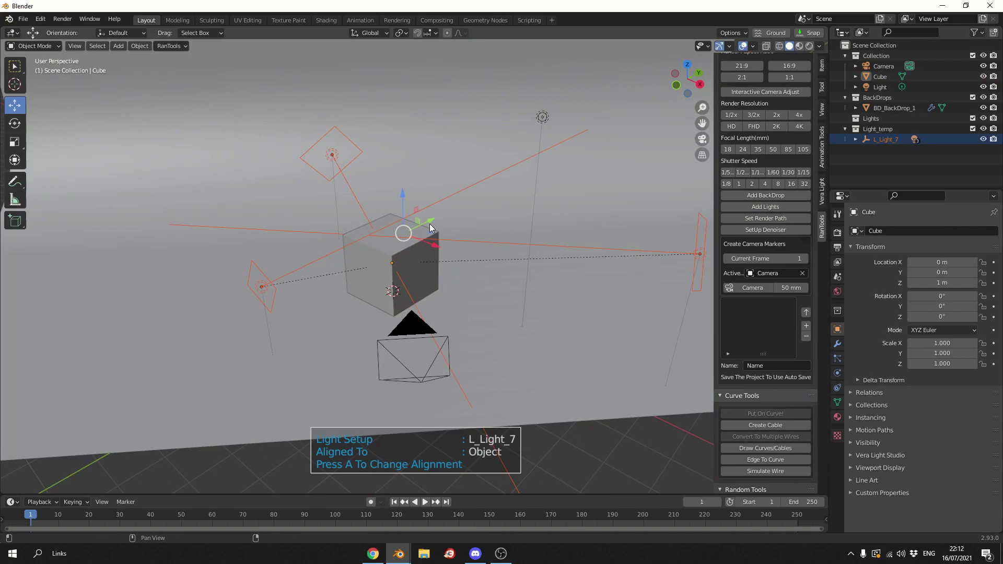
{"action": "scroll", "coordinate": [434, 226], "scroll_direction": "down", "scroll_amount": 4}
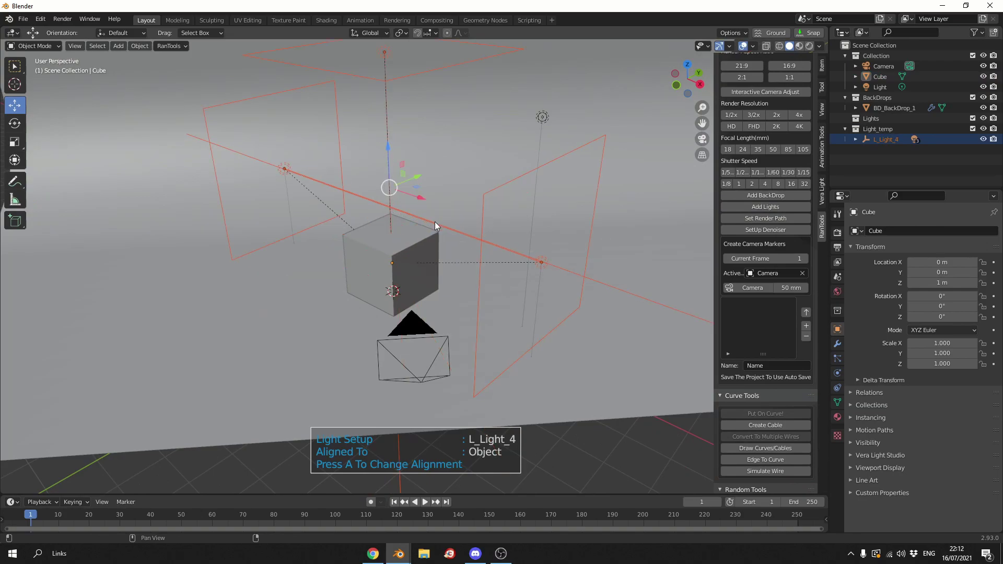
{"action": "left_click", "coordinate": [433, 221]}
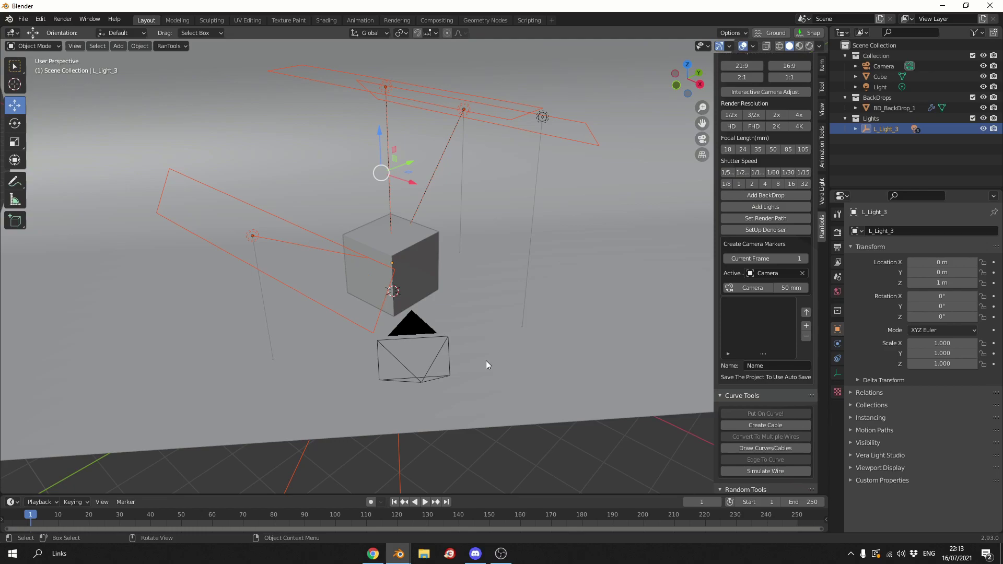
{"action": "middle_click_drag", "start_coordinate": [485, 361], "coordinate": [451, 308]}
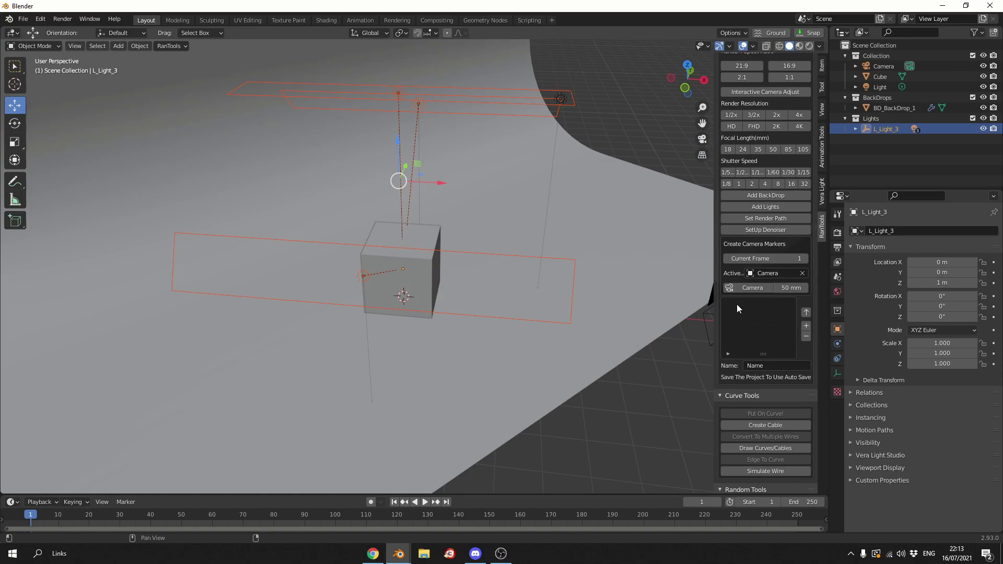
{"action": "scroll", "coordinate": [744, 316], "scroll_direction": "down", "scroll_amount": 1}
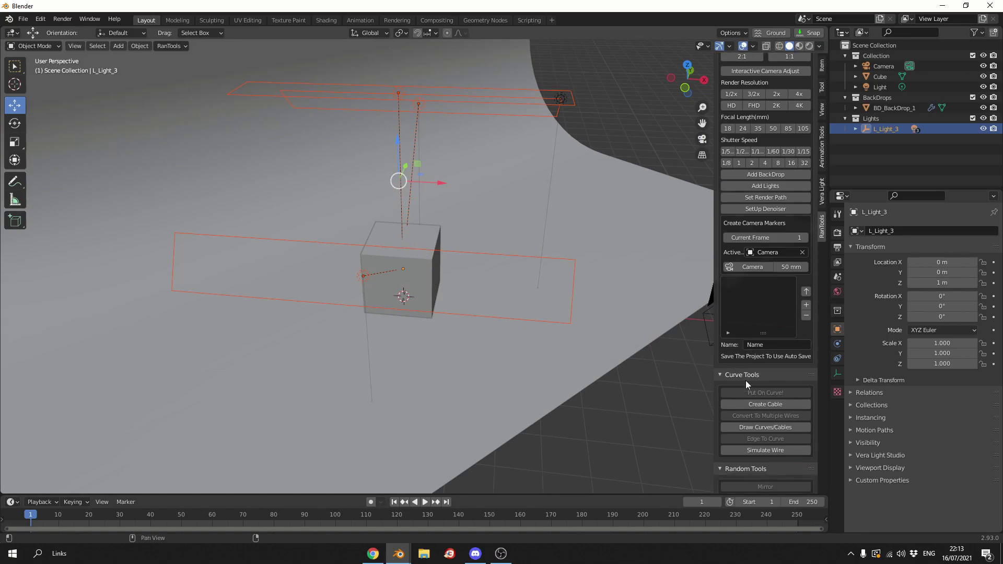
Create sagging cables from the cube to the backdrop, producing RT_Curve through RT_Curve.002
{"action": "left_click", "coordinate": [769, 402]}
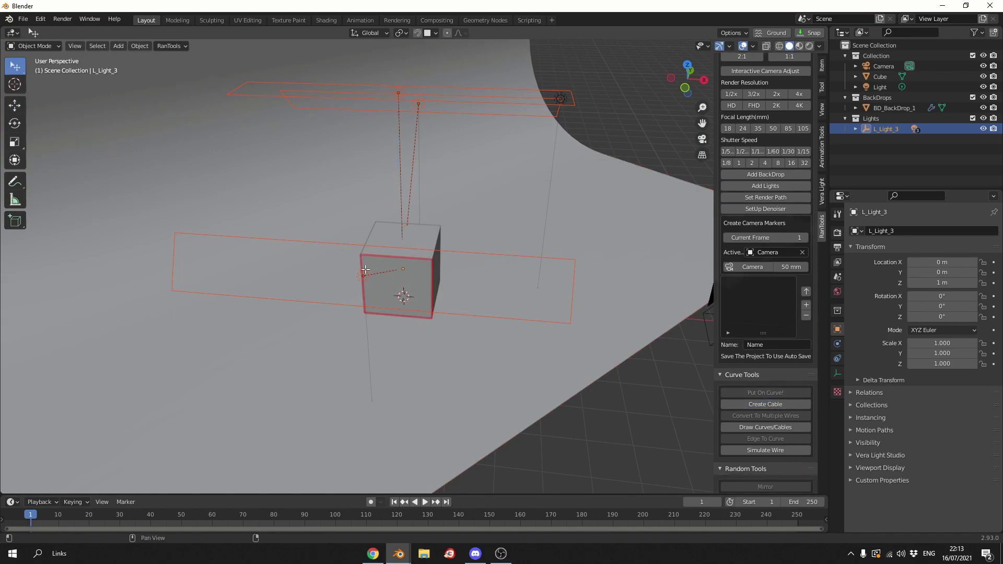
{"action": "mouse_move", "coordinate": [393, 258]}
{"action": "middle_mouse_down"}
{"action": "mouse_move", "coordinate": [418, 254]}
{"action": "mouse_move", "coordinate": [393, 249]}
{"action": "middle_mouse_up"}
{"action": "left_click", "coordinate": [393, 249]}
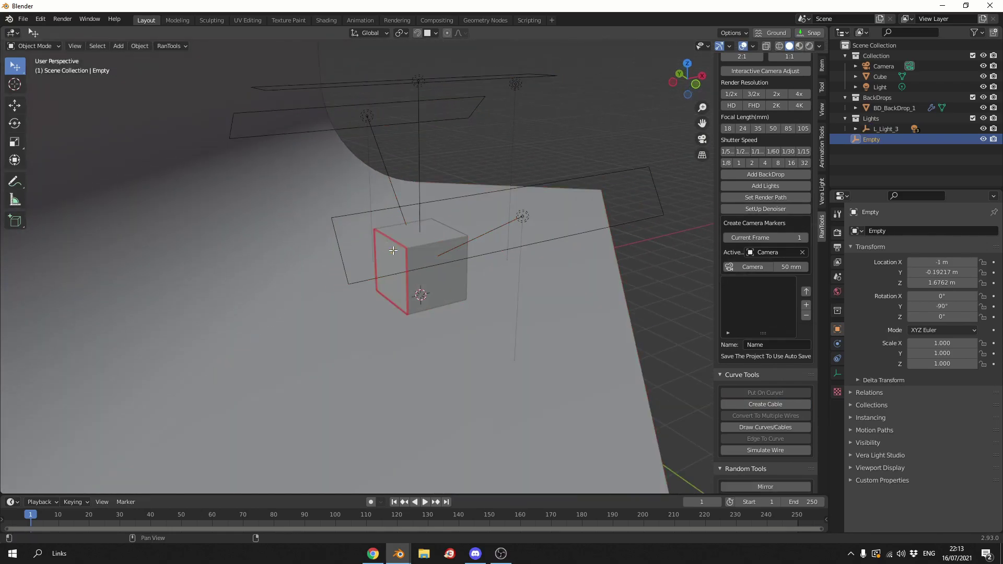
{"action": "left_click", "coordinate": [108, 152]}
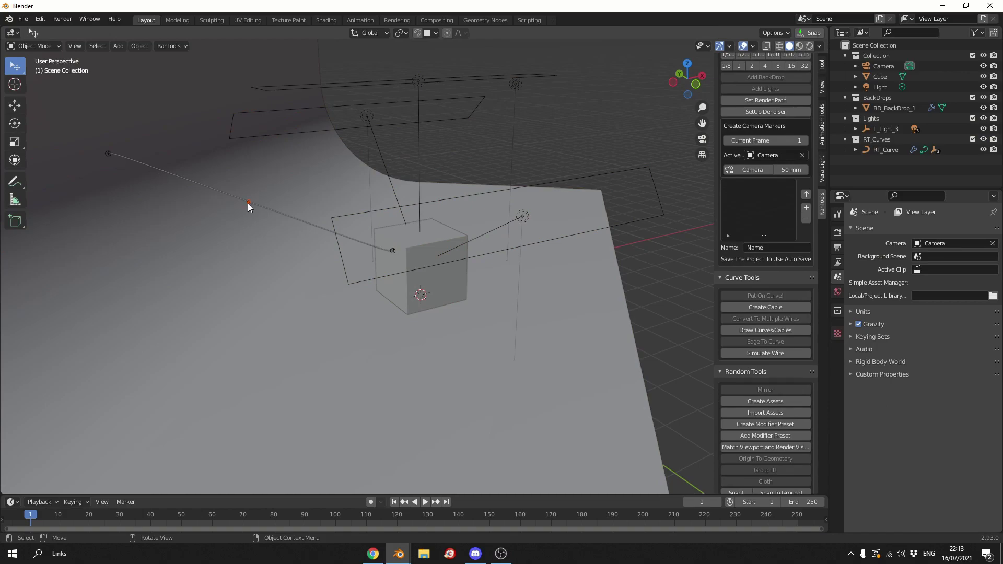
{"action": "left_click", "coordinate": [233, 291]}
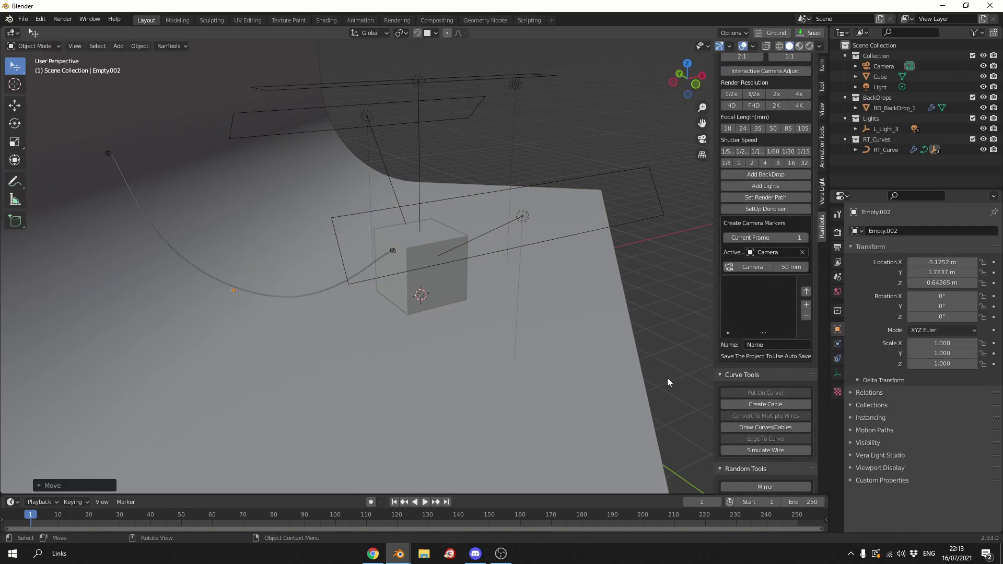
{"action": "left_click", "coordinate": [782, 404]}
{"action": "left_click", "coordinate": [392, 291]}
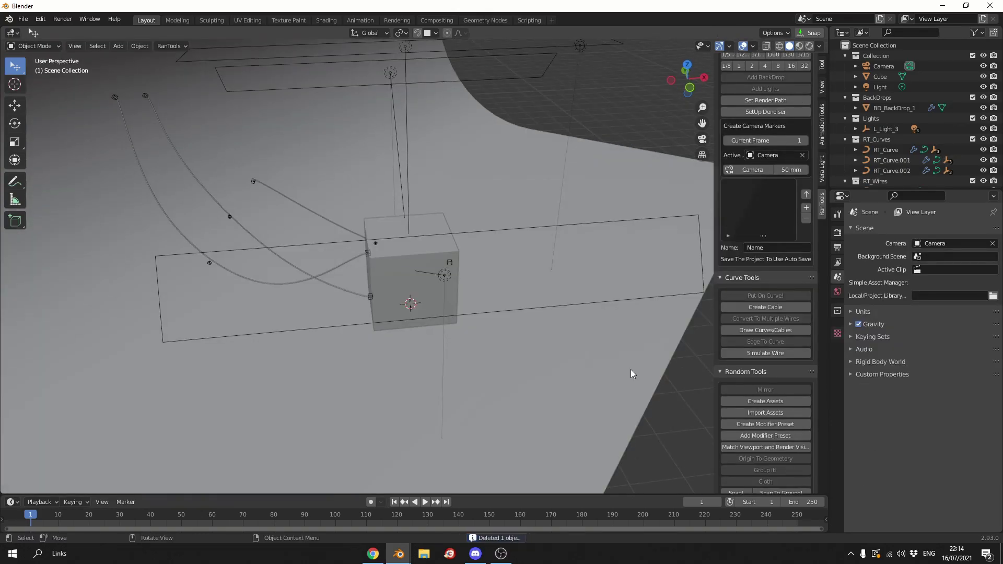
Draw a wavy freehand cable from the cube across the floor, then return to Object Mode
{"action": "left_click", "coordinate": [786, 331]}
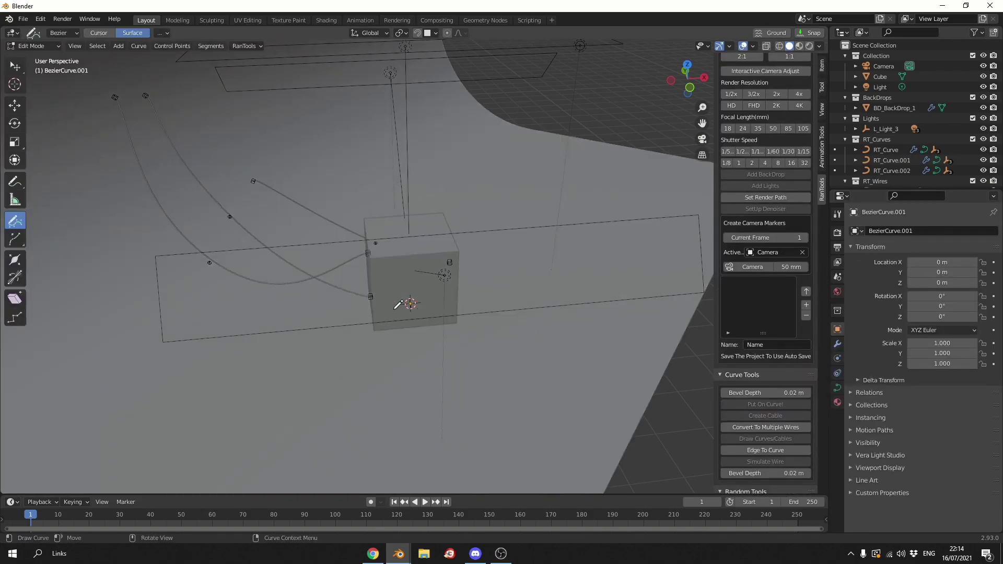
{"action": "mouse_move", "coordinate": [389, 281]}
{"action": "left_mouse_down"}
{"action": "mouse_move", "coordinate": [336, 359]}
{"action": "mouse_move", "coordinate": [271, 408]}
{"action": "mouse_move", "coordinate": [264, 426]}
{"action": "left_mouse_up"}
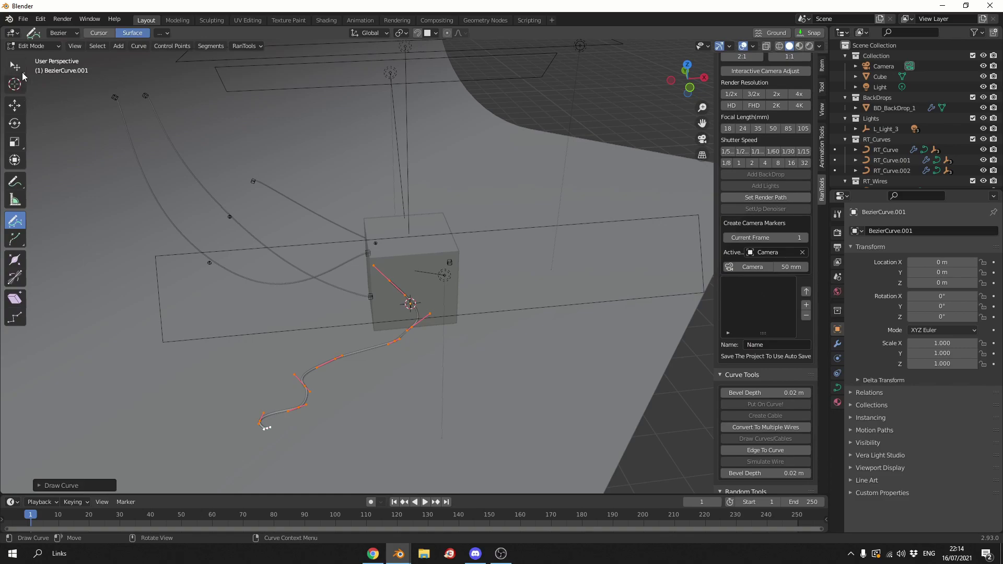
{"action": "left_click", "coordinate": [30, 47]}
{"action": "left_click", "coordinate": [31, 59]}
{"action": "left_click", "coordinate": [485, 371]}
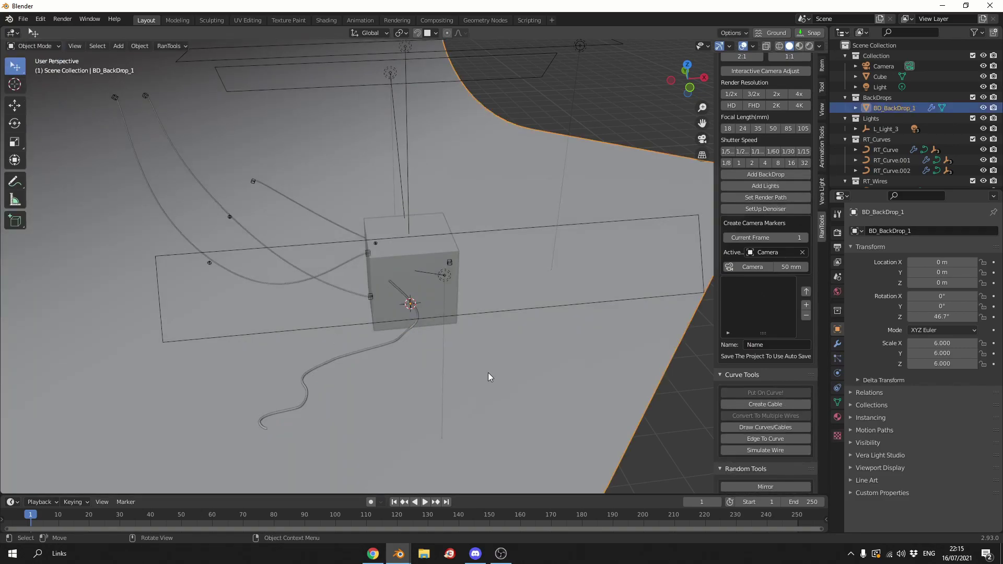
Collapse the RanTools Camera Tools section to reveal the Random Tools list
{"action": "scroll", "coordinate": [785, 334], "scroll_direction": "up", "scroll_amount": 4}
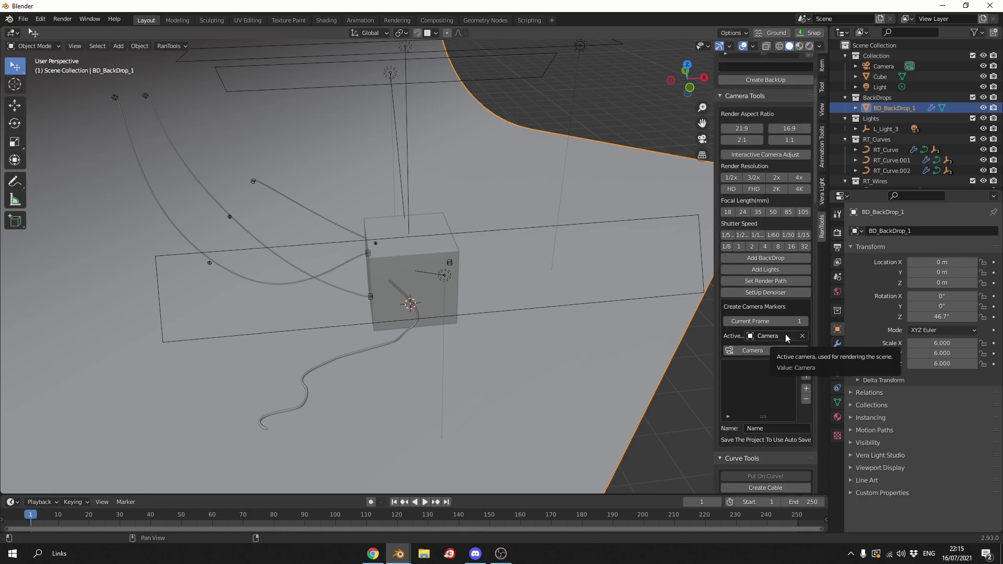
{"action": "left_click", "coordinate": [747, 97]}
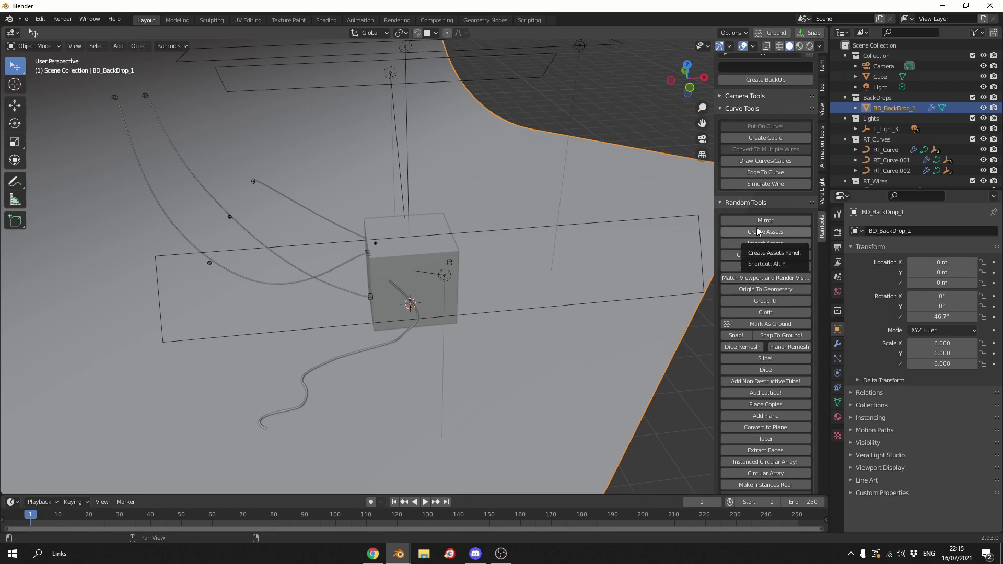
Lift the cube upward, then snap it back down to the ground
{"action": "left_click", "coordinate": [402, 233]}
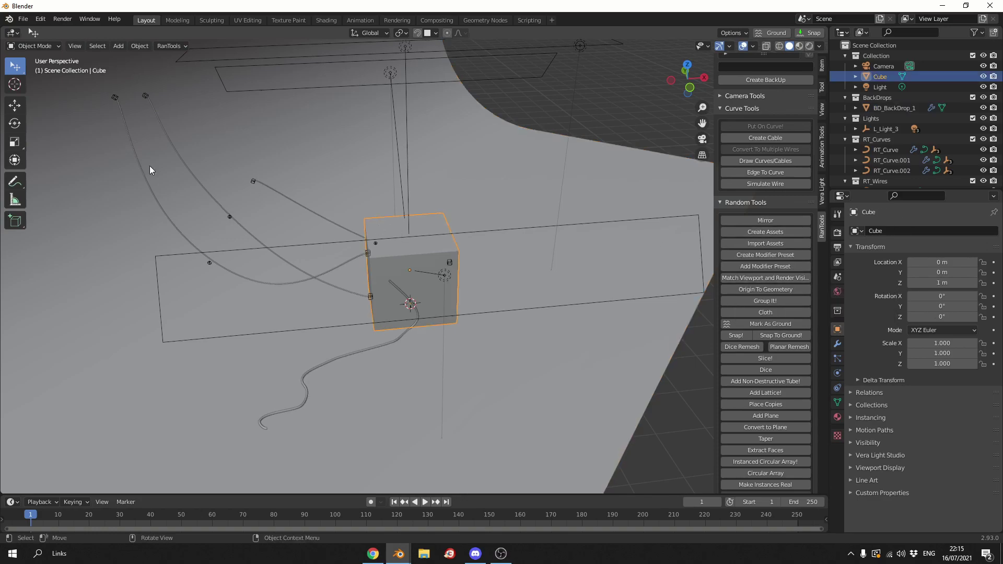
{"action": "left_click", "coordinate": [15, 105]}
{"action": "left_click_drag", "start_coordinate": [406, 251], "coordinate": [405, 190]}
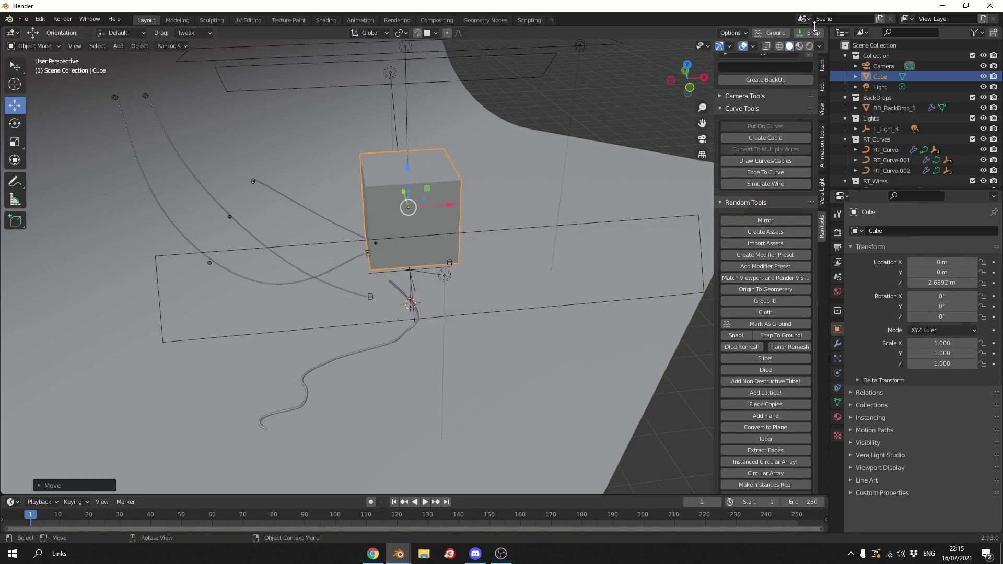
{"action": "left_click", "coordinate": [811, 34]}
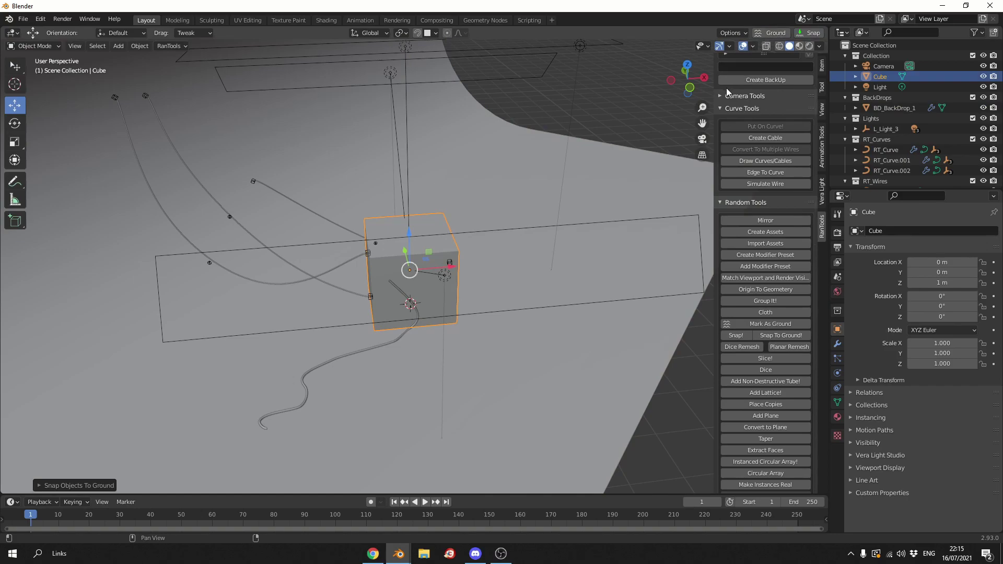
Add a lattice, scaled 2 at Z 1 m, enclosing the cube
{"action": "scroll", "coordinate": [682, 314], "scroll_direction": "down", "scroll_amount": 2}
{"action": "scroll", "coordinate": [661, 329], "scroll_direction": "up", "scroll_amount": 2}
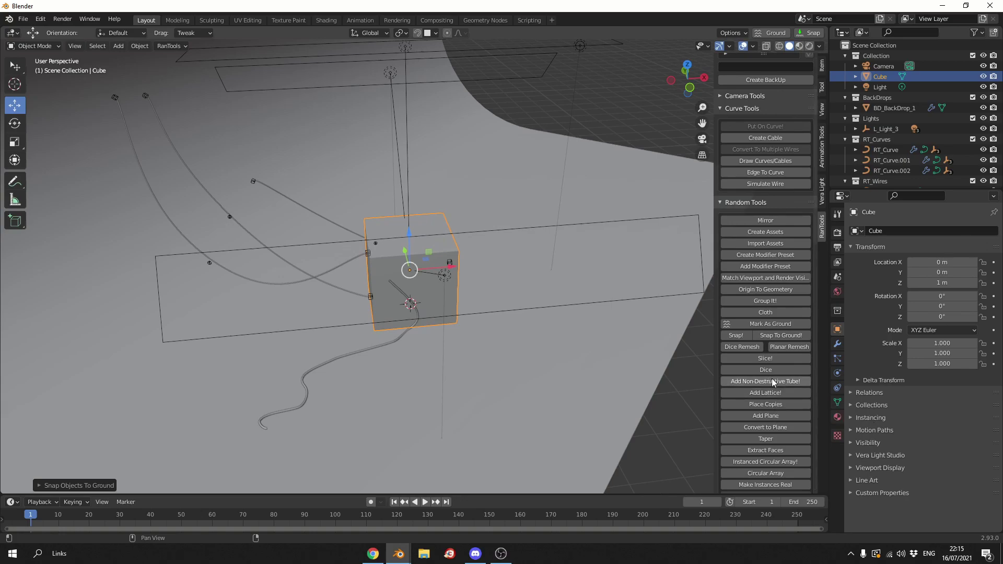
{"action": "left_click", "coordinate": [778, 393]}
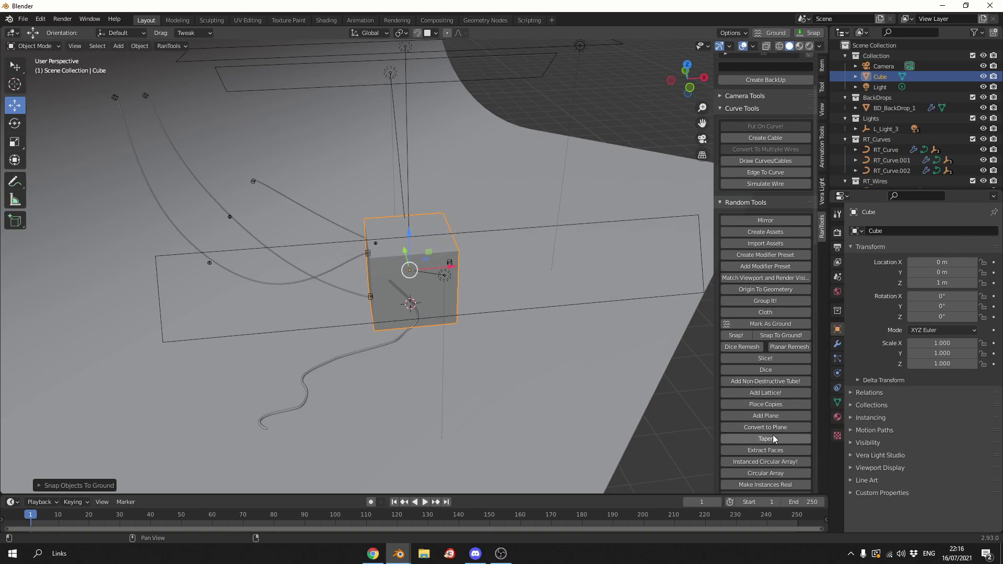
{"action": "scroll", "coordinate": [773, 435], "scroll_direction": "down", "scroll_amount": 5}
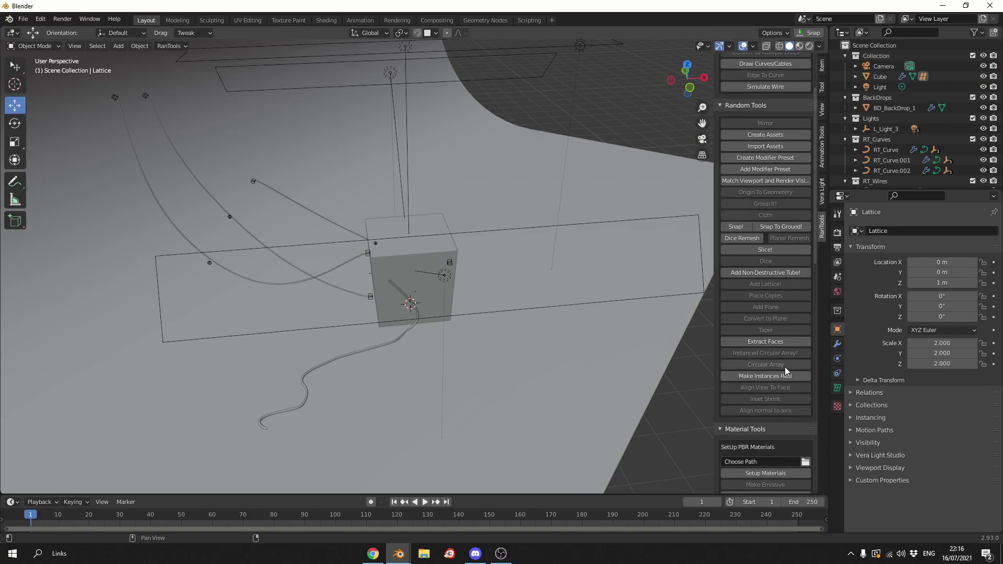
Undo the lattice and ring the backdrop with a 9-cube circular array at radius 3.89
{"action": "key", "text": "ctrl+z"}
{"action": "scroll", "coordinate": [778, 408], "scroll_direction": "up", "scroll_amount": 4}
{"action": "left_click", "coordinate": [769, 450]}
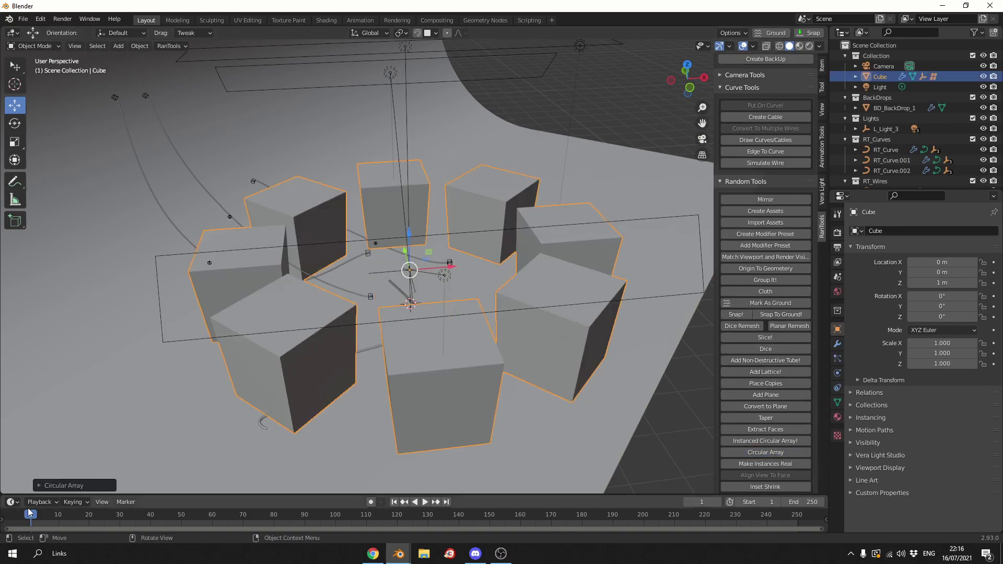
{"action": "left_click", "coordinate": [60, 485]}
{"action": "mouse_move", "coordinate": [95, 451]}
{"action": "left_mouse_down"}
{"action": "mouse_move", "coordinate": [125, 451]}
{"action": "mouse_move", "coordinate": [86, 451]}
{"action": "left_mouse_up"}
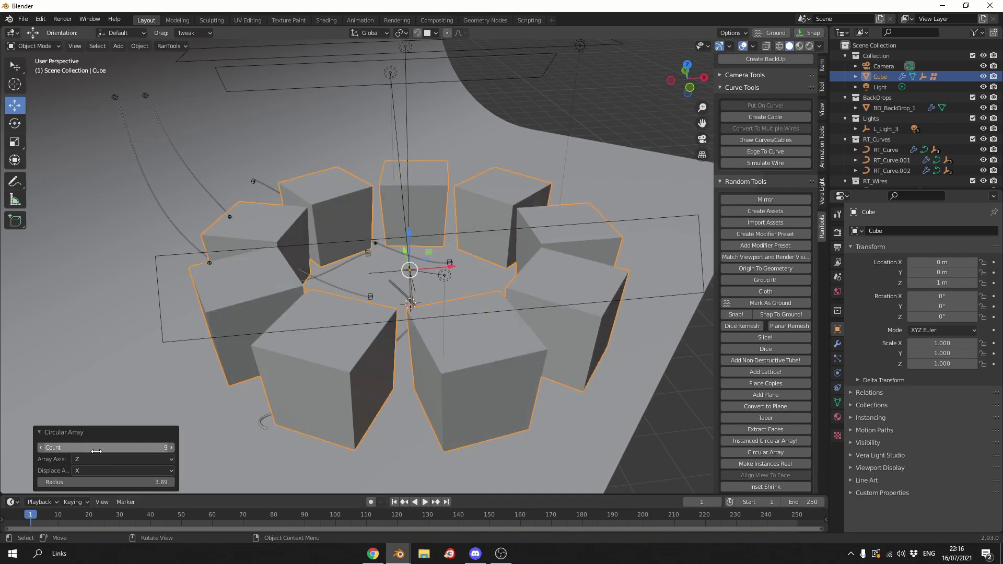
{"action": "left_click", "coordinate": [104, 346]}
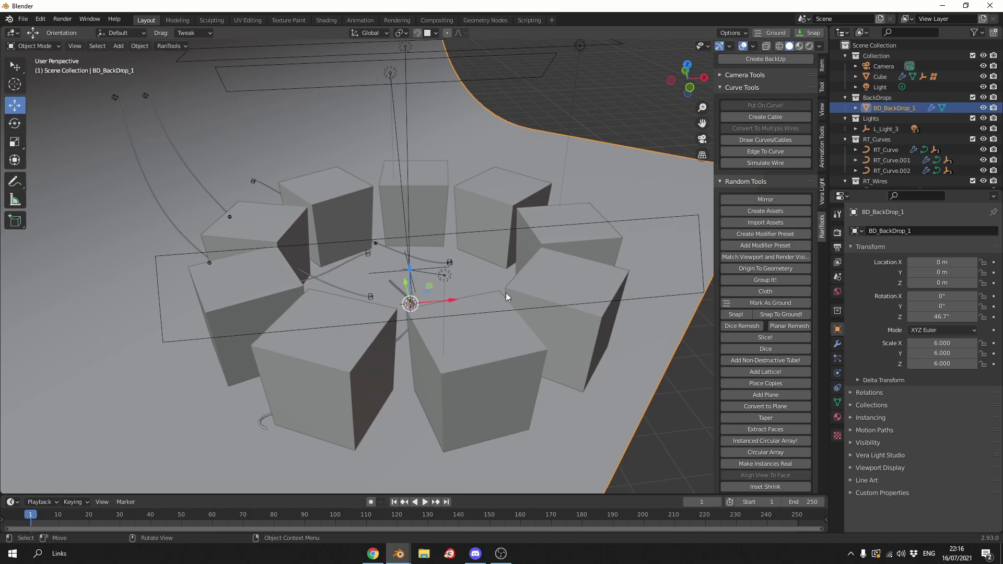
{"action": "scroll", "coordinate": [785, 343], "scroll_direction": "down", "scroll_amount": 8}
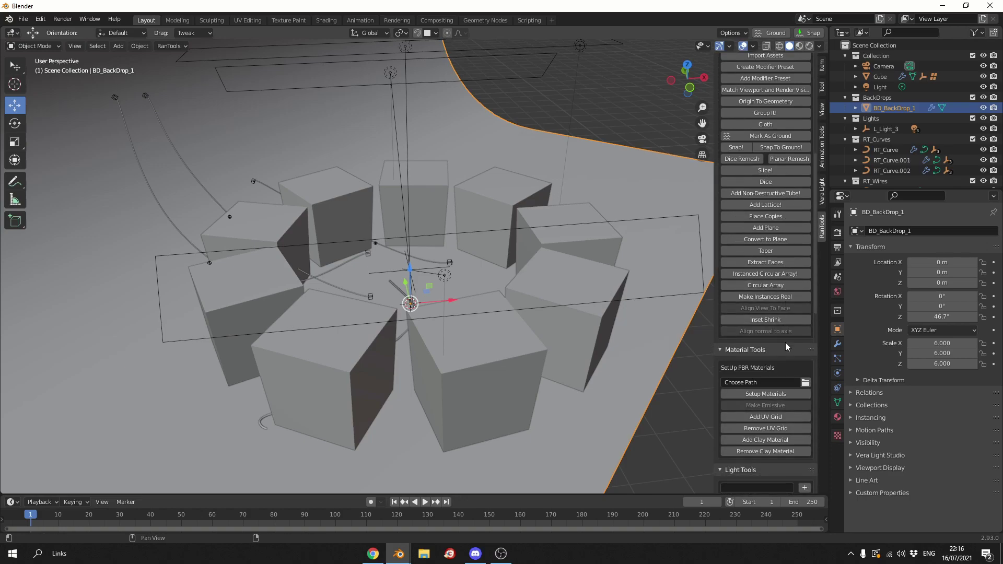
{"action": "scroll", "coordinate": [785, 342], "scroll_direction": "down", "scroll_amount": 3}
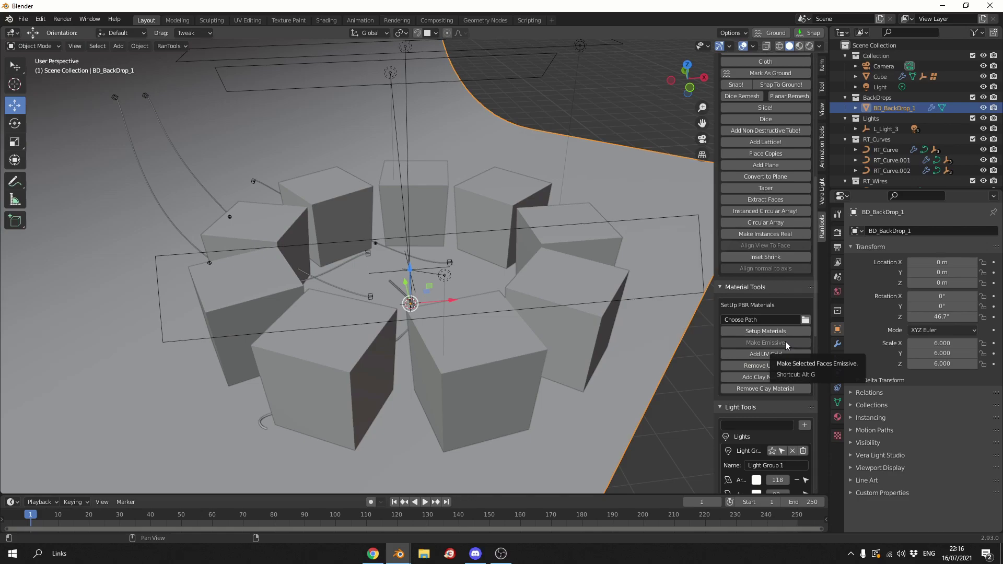
{"action": "scroll", "coordinate": [778, 318], "scroll_direction": "down", "scroll_amount": 4}
{"action": "scroll", "coordinate": [751, 412], "scroll_direction": "down", "scroll_amount": 1}
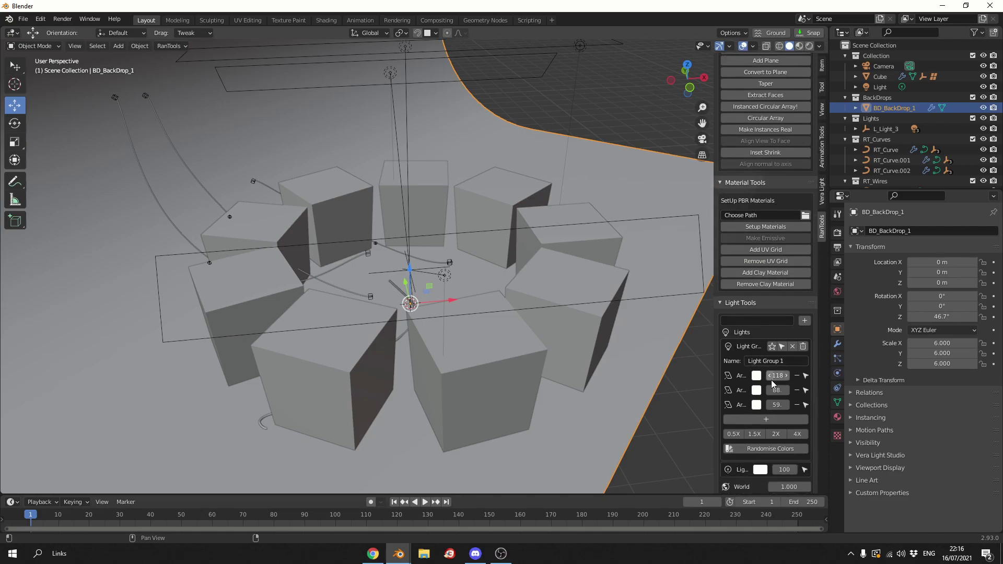
{"action": "scroll", "coordinate": [773, 371], "scroll_direction": "down", "scroll_amount": 4}
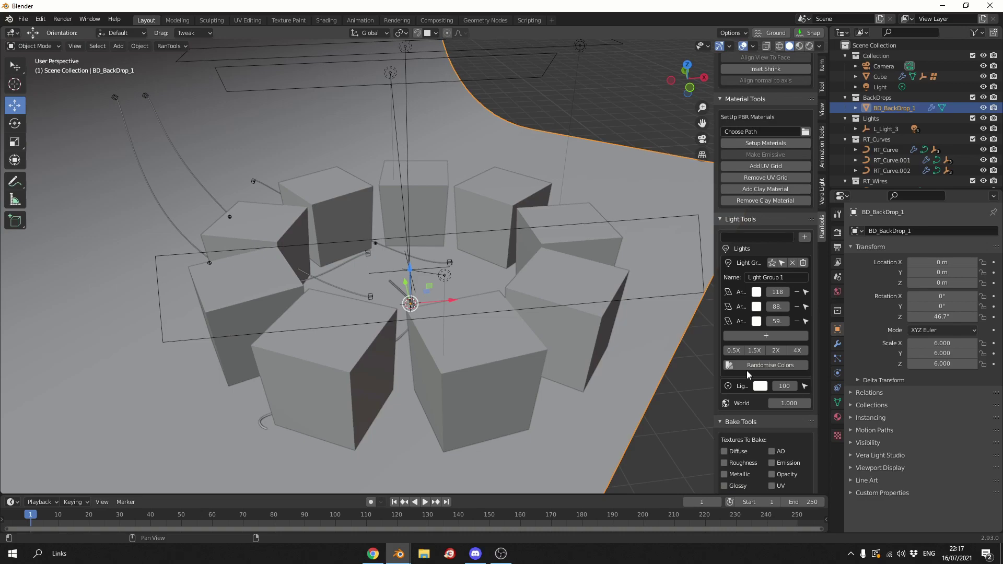
{"action": "scroll", "coordinate": [655, 384], "scroll_direction": "down", "scroll_amount": 3}
{"action": "scroll", "coordinate": [748, 345], "scroll_direction": "down", "scroll_amount": 4}
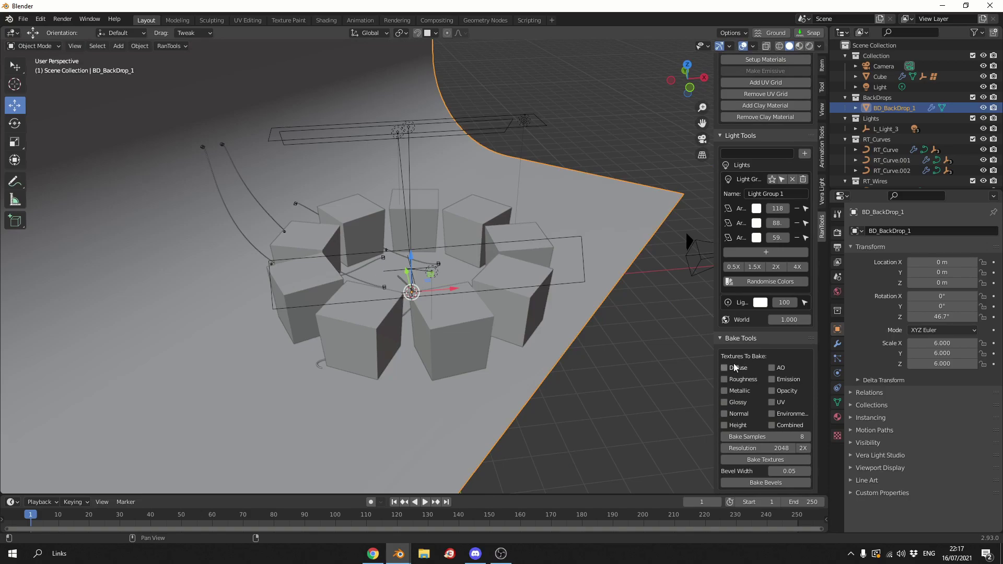
{"action": "scroll", "coordinate": [727, 387], "scroll_direction": "down", "scroll_amount": 5}
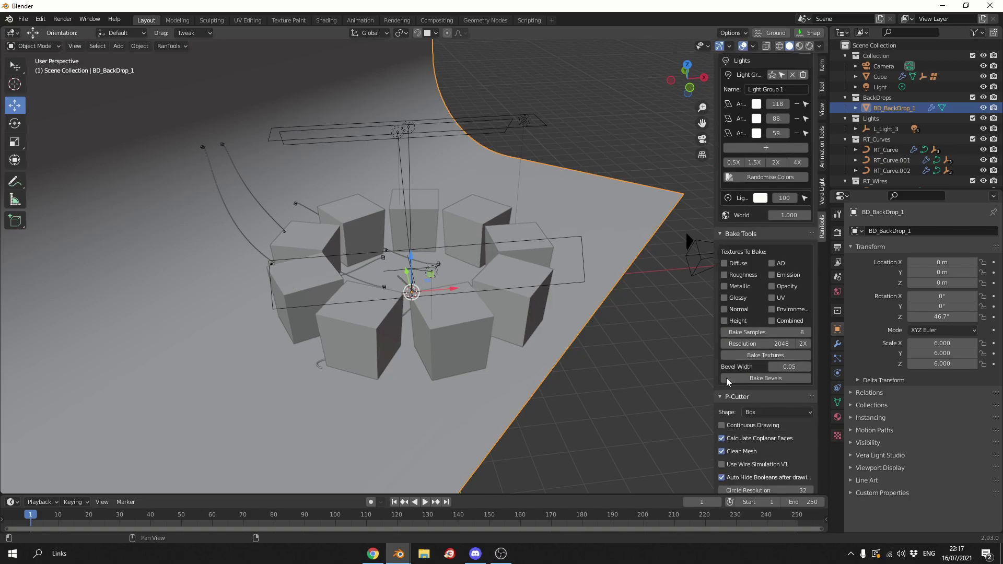
{"action": "scroll", "coordinate": [731, 380], "scroll_direction": "down", "scroll_amount": 2}
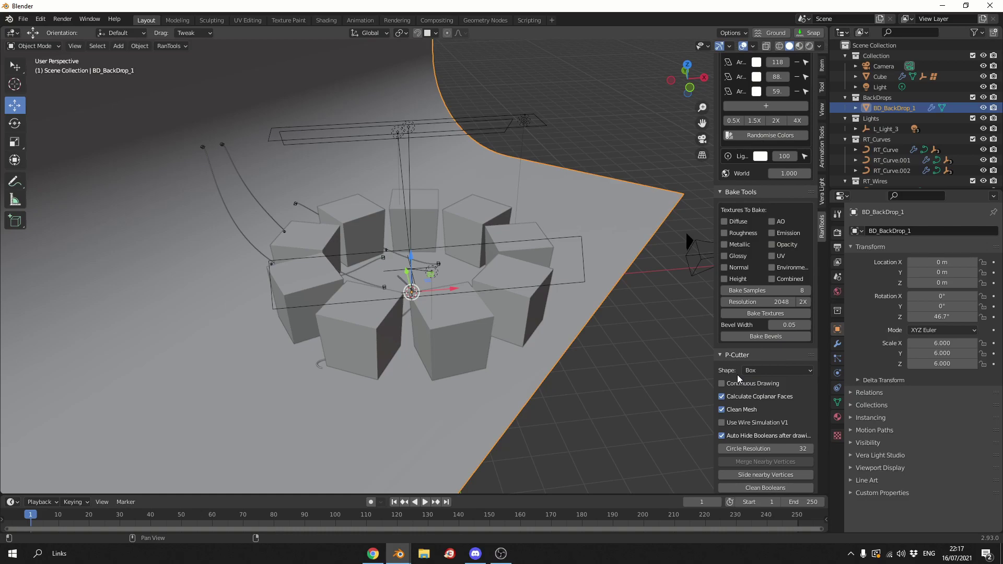
{"action": "left_click", "coordinate": [446, 325]}
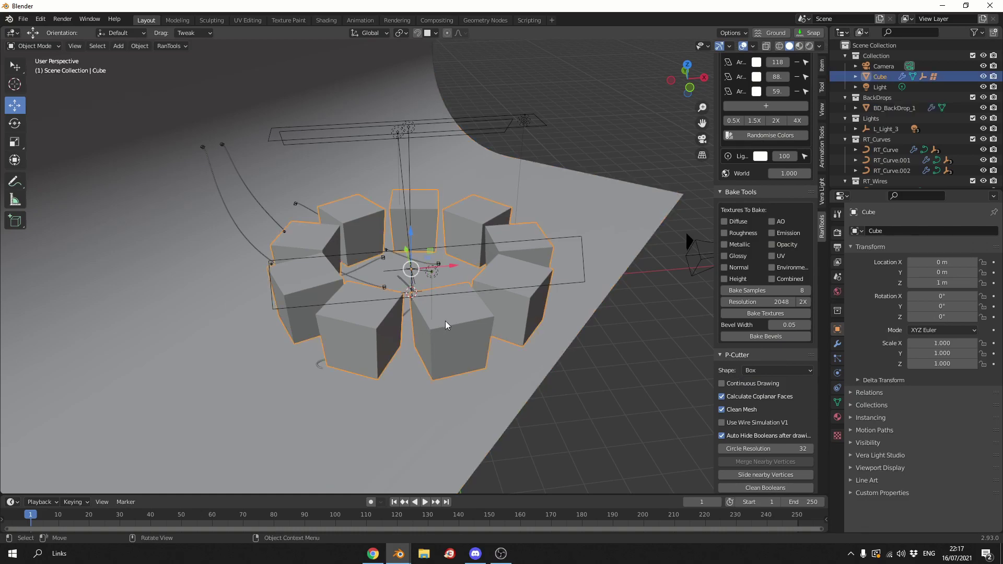
Add a new mesh cube and raise it about 4.58 m above the ring
{"action": "left_click", "coordinate": [118, 46]}
{"action": "mouse_move", "coordinate": [130, 57]}
{"action": "left_click", "coordinate": [225, 68]}
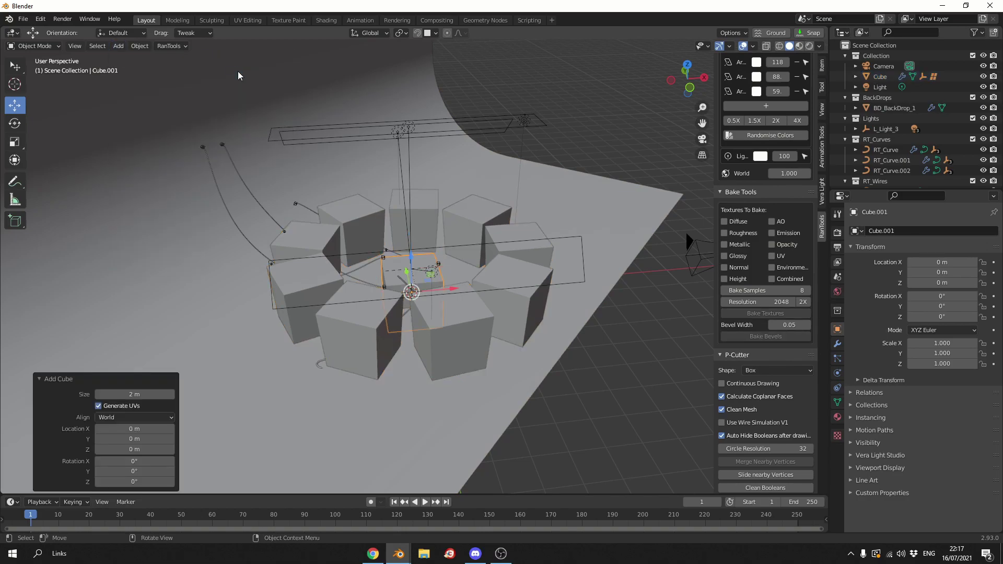
{"action": "left_click_drag", "start_coordinate": [414, 255], "coordinate": [441, 138]}
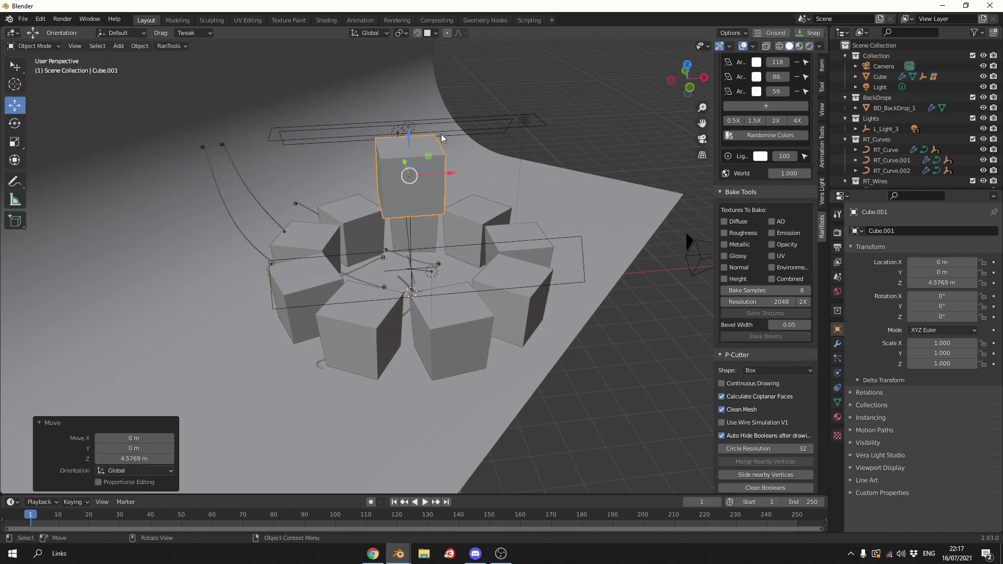
Cut a rectangular hole into the new cube's top face with P-Cutter's Boolean mode
{"action": "key", "text": "q"}
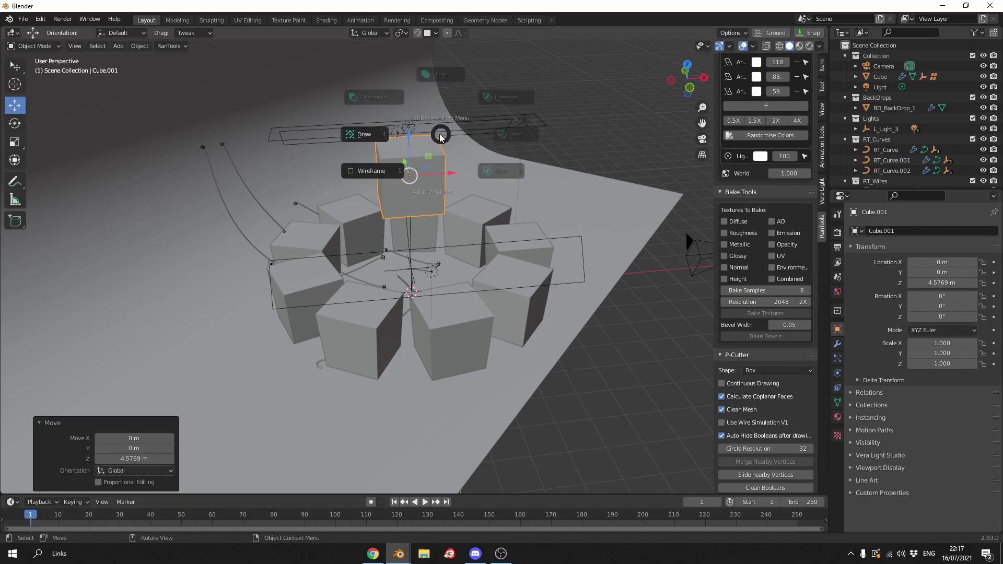
{"action": "left_click", "coordinate": [375, 147]}
{"action": "left_click_drag", "start_coordinate": [425, 151], "coordinate": [398, 177]}
{"action": "left_click", "coordinate": [416, 174]}
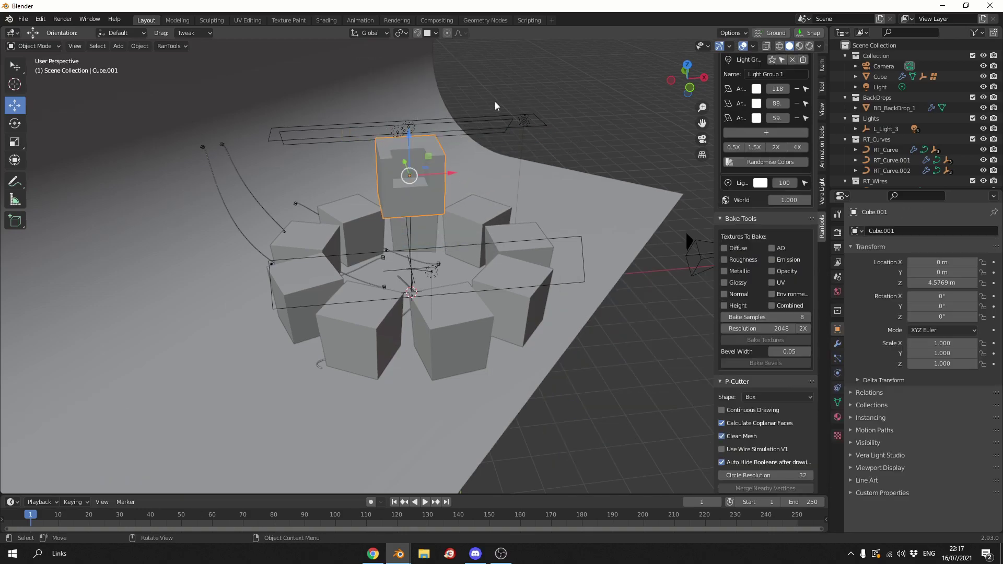
{"action": "middle_click_drag", "start_coordinate": [603, 139], "coordinate": [602, 180]}
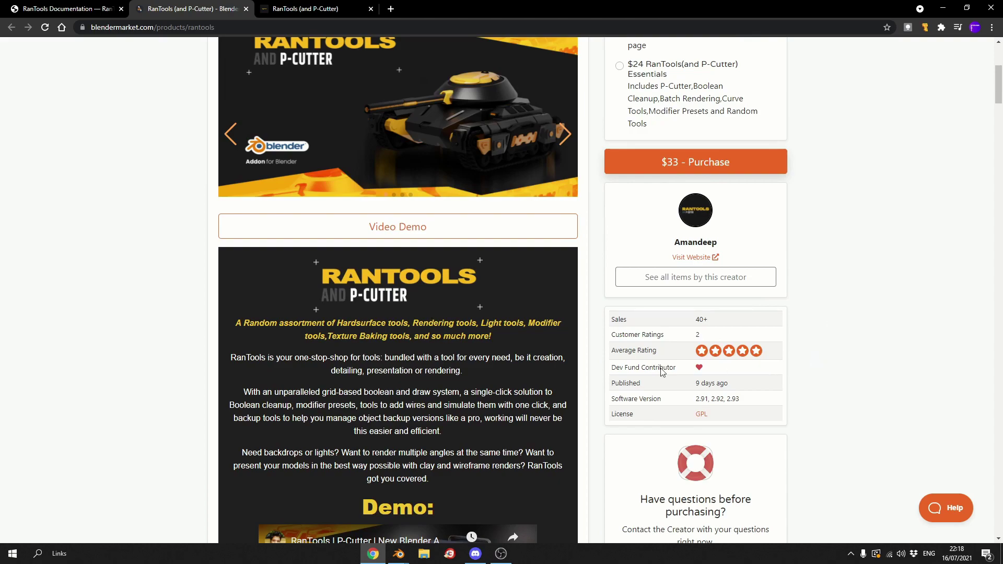
{"action": "scroll", "coordinate": [440, 387], "scroll_direction": "down", "scroll_amount": 3}
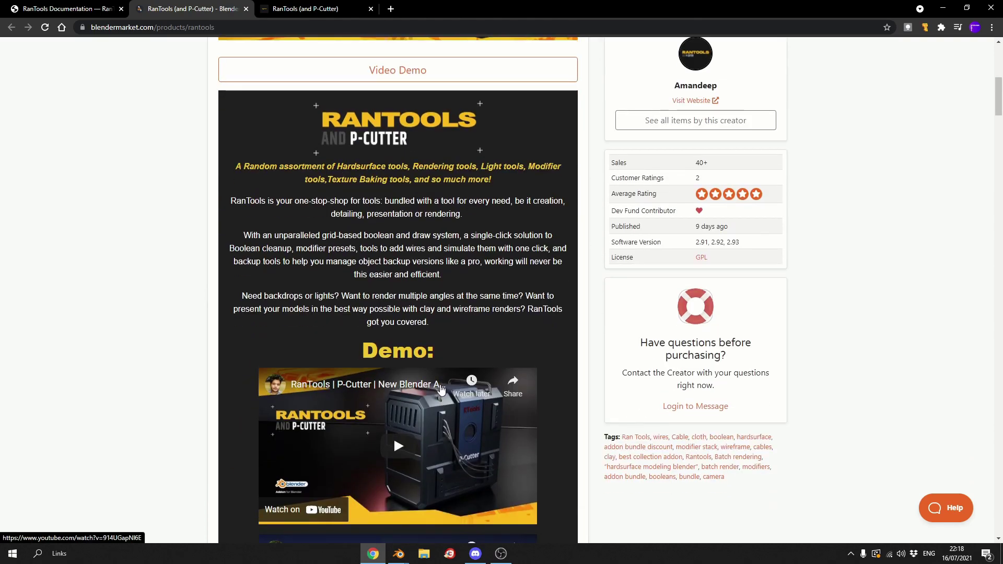
{"action": "scroll", "coordinate": [440, 389], "scroll_direction": "down", "scroll_amount": 6}
{"action": "scroll", "coordinate": [440, 392], "scroll_direction": "down", "scroll_amount": 6}
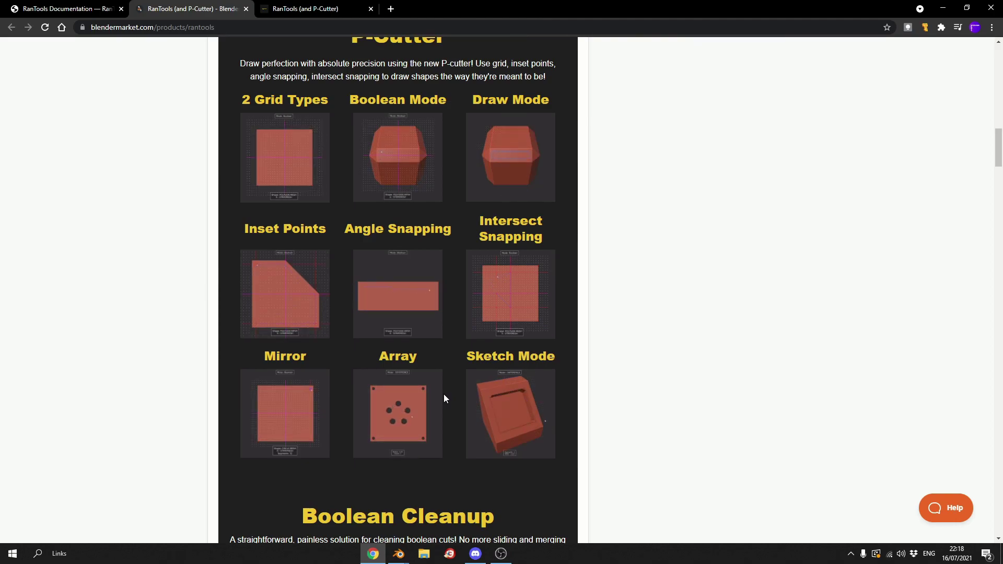
{"action": "scroll", "coordinate": [444, 394], "scroll_direction": "down", "scroll_amount": 4}
{"action": "scroll", "coordinate": [442, 400], "scroll_direction": "down", "scroll_amount": 3}
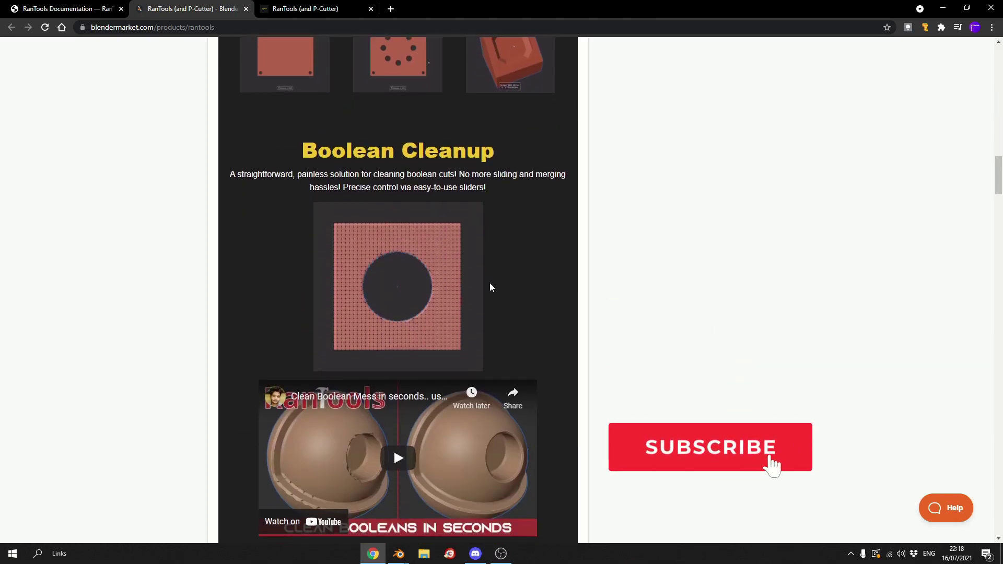
{"action": "scroll", "coordinate": [394, 285], "scroll_direction": "down", "scroll_amount": 3}
{"action": "scroll", "coordinate": [402, 294], "scroll_direction": "down", "scroll_amount": 20}
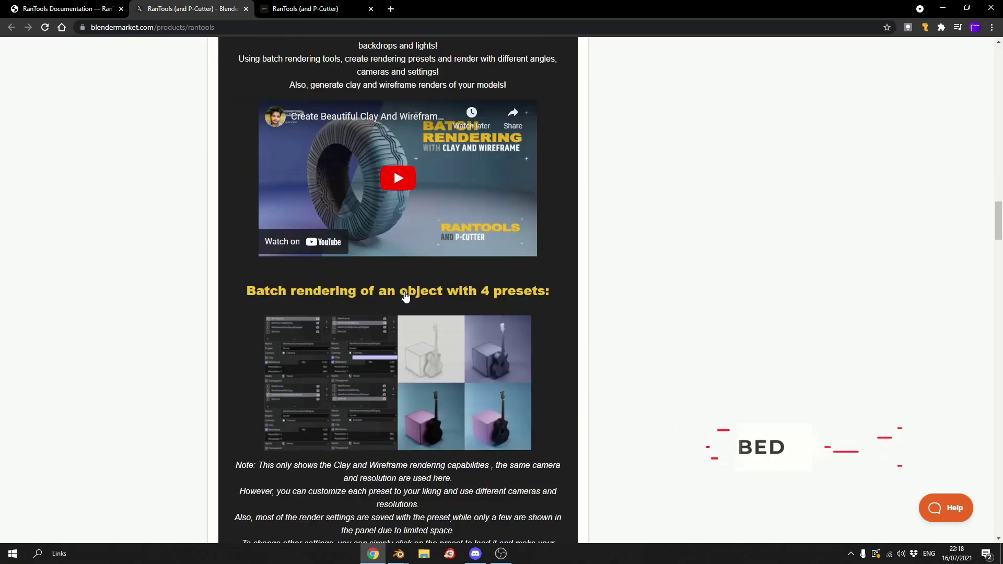